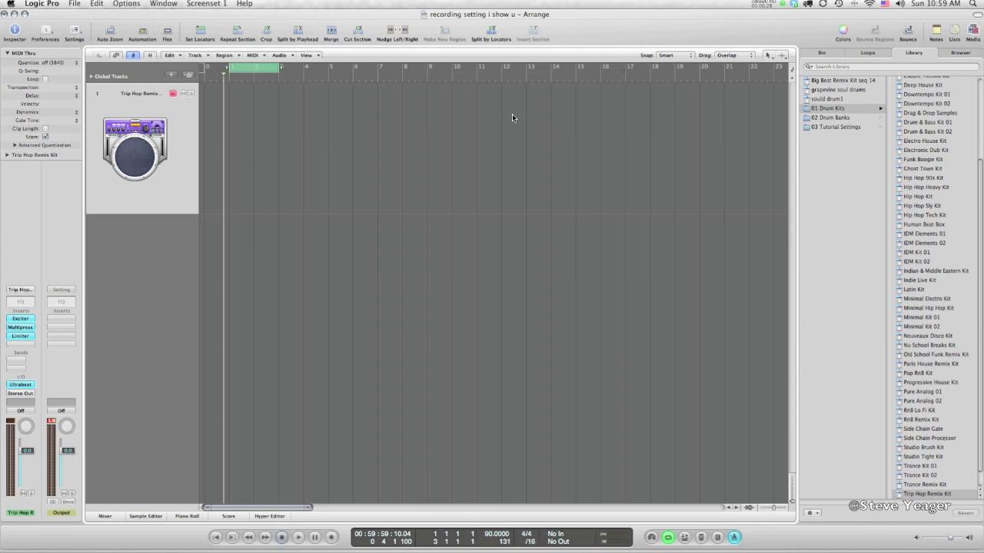
Step: Open the Key Commands window, move it clear of the middle of the arrangement, and apply the U.S. key command preset
left_click(54, 6)
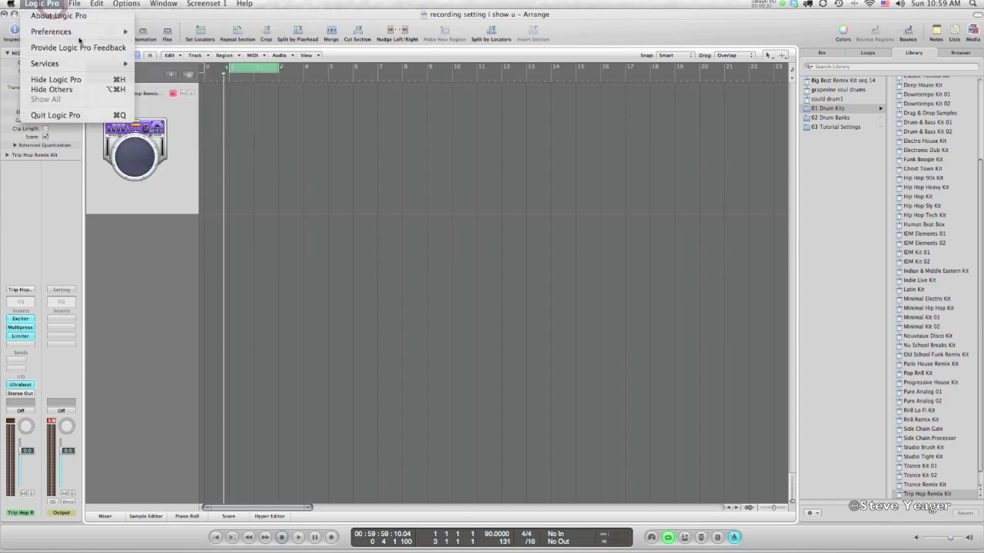
mouse_move(106, 32)
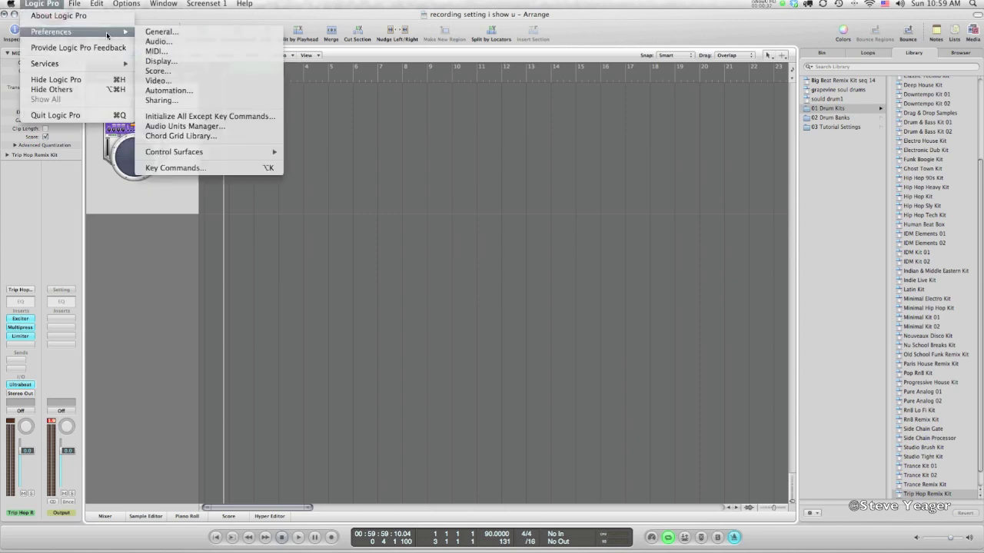
left_click(202, 168)
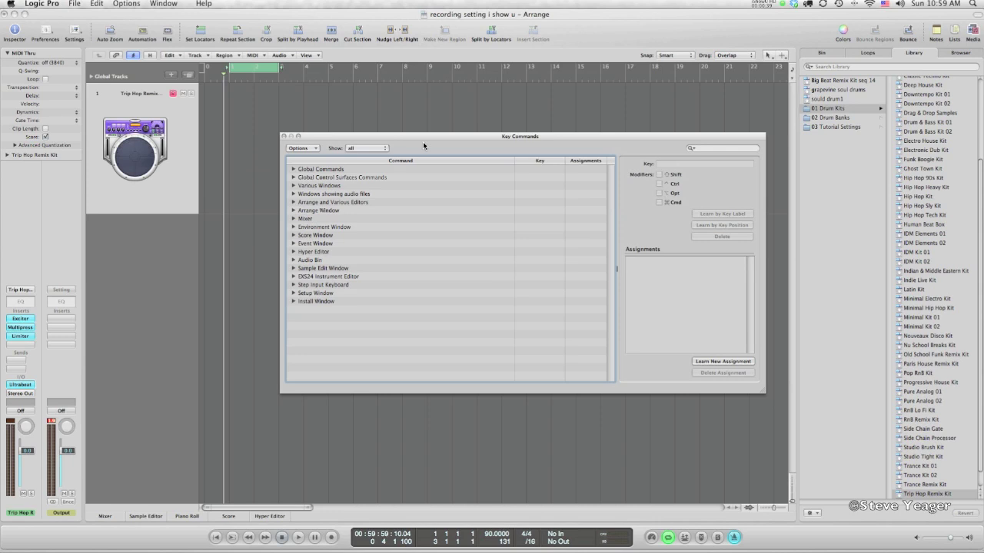
left_click_drag(428, 135, 365, 91)
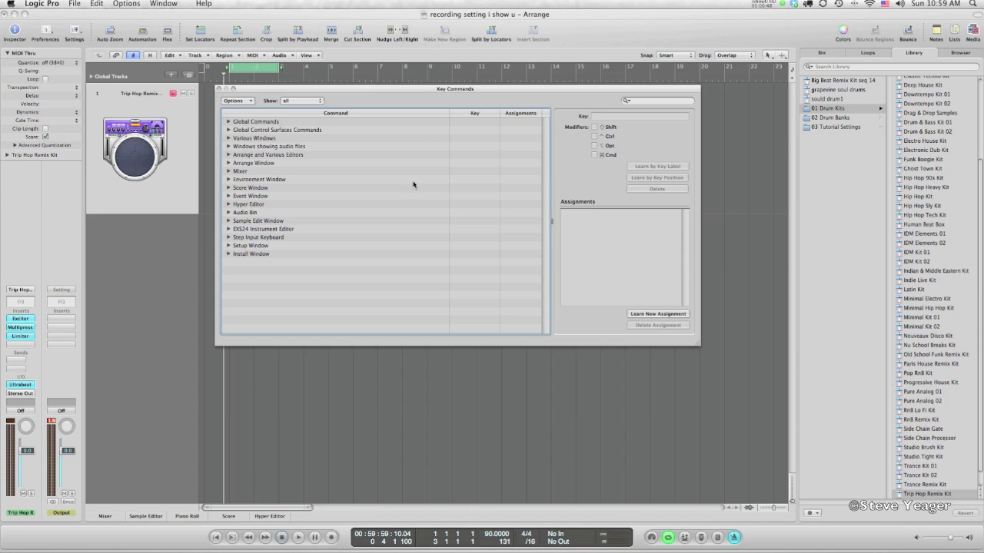
left_click(247, 101)
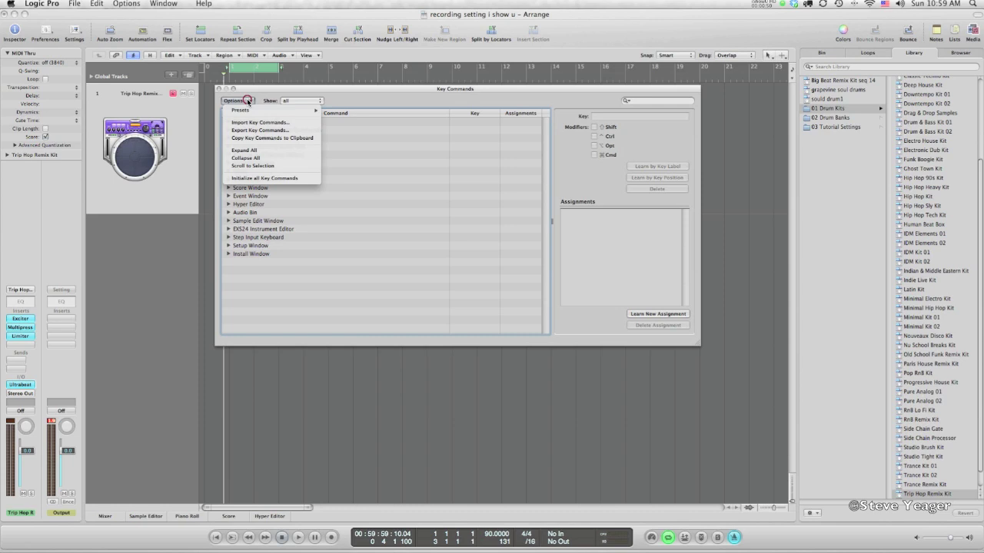
mouse_move(250, 111)
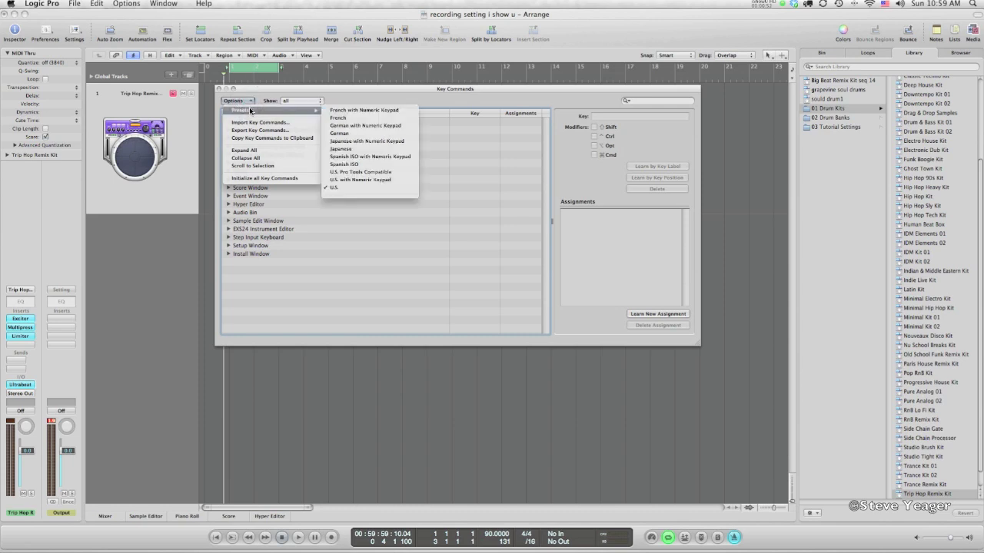
left_click(362, 188)
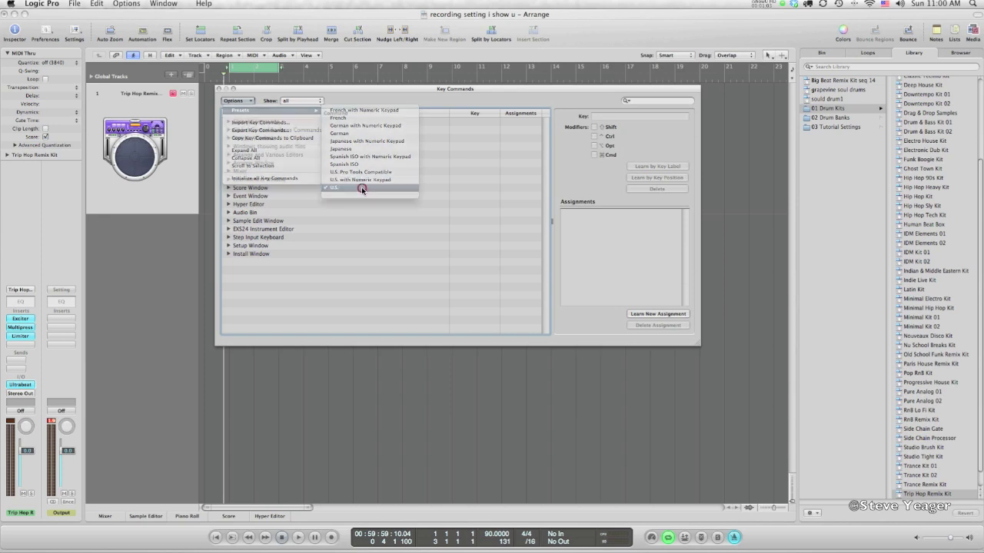
Step: Expand all key command groups to check the key assigned to Record, and close the Key Commands window
left_click(251, 100)
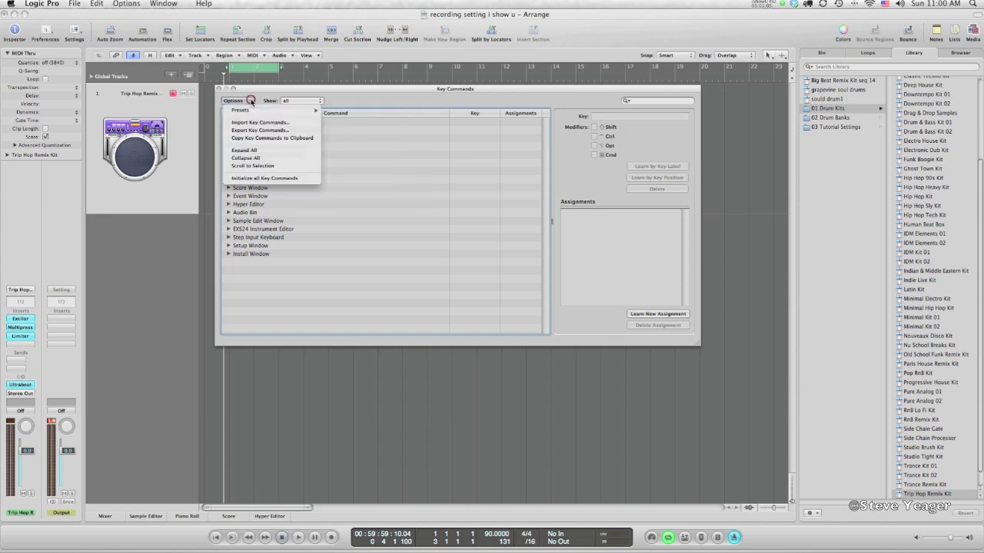
left_click(258, 150)
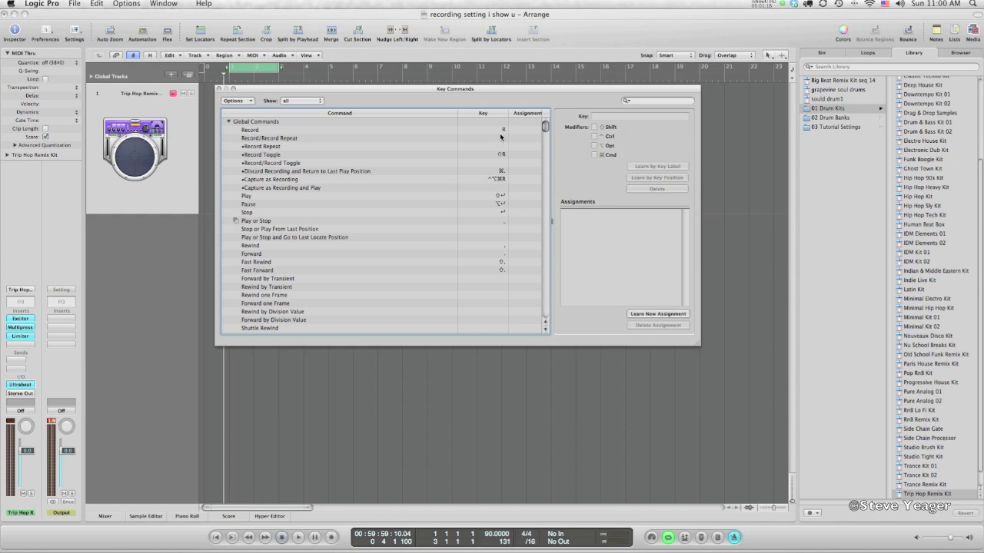
left_click(219, 89)
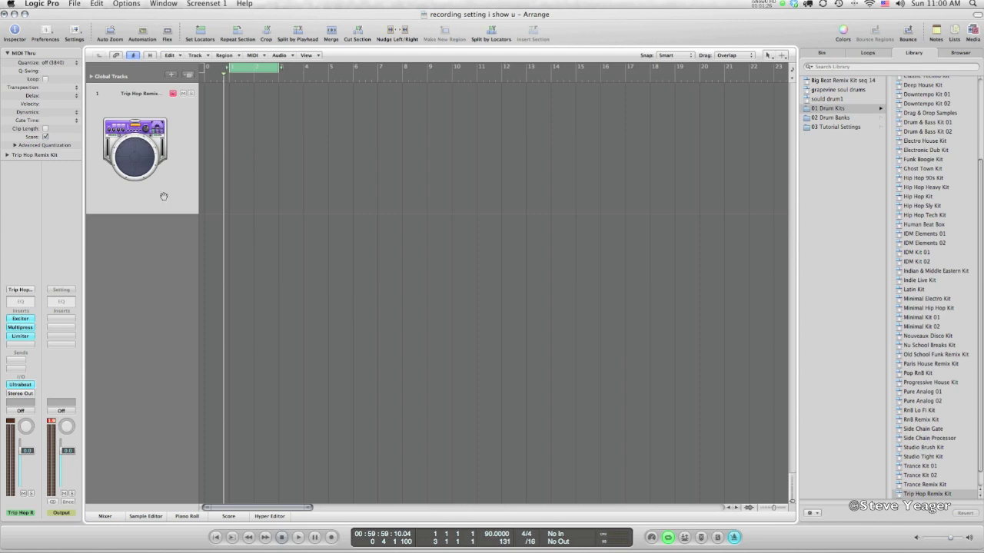
Step: Review the project's Recording settings, reaching them from both the project settings and the transport's record control
left_click(74, 31)
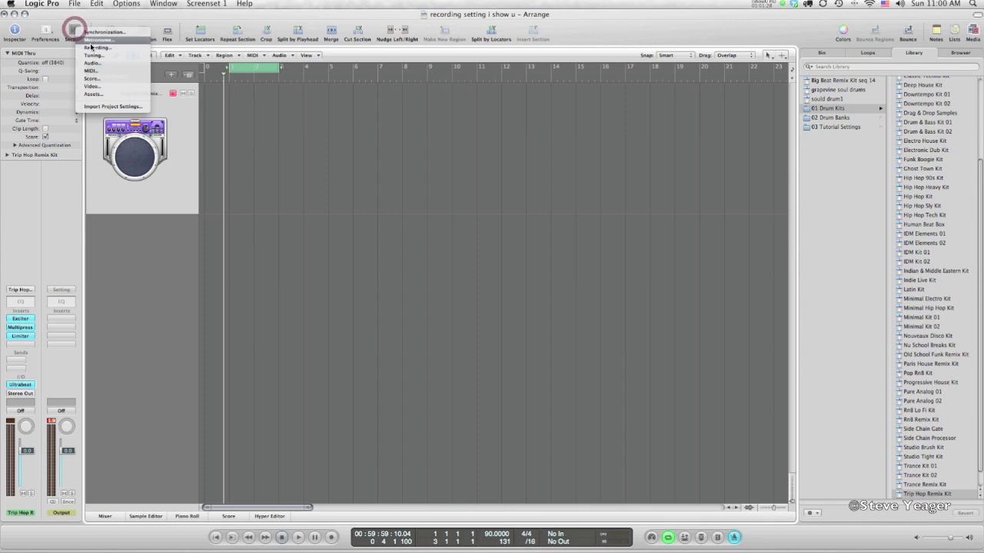
left_click(93, 48)
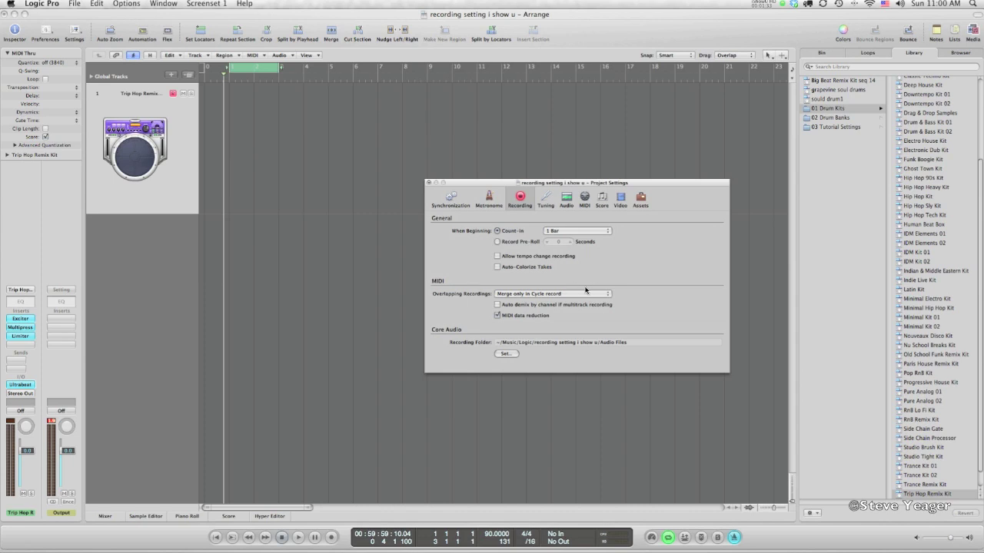
left_click(428, 183)
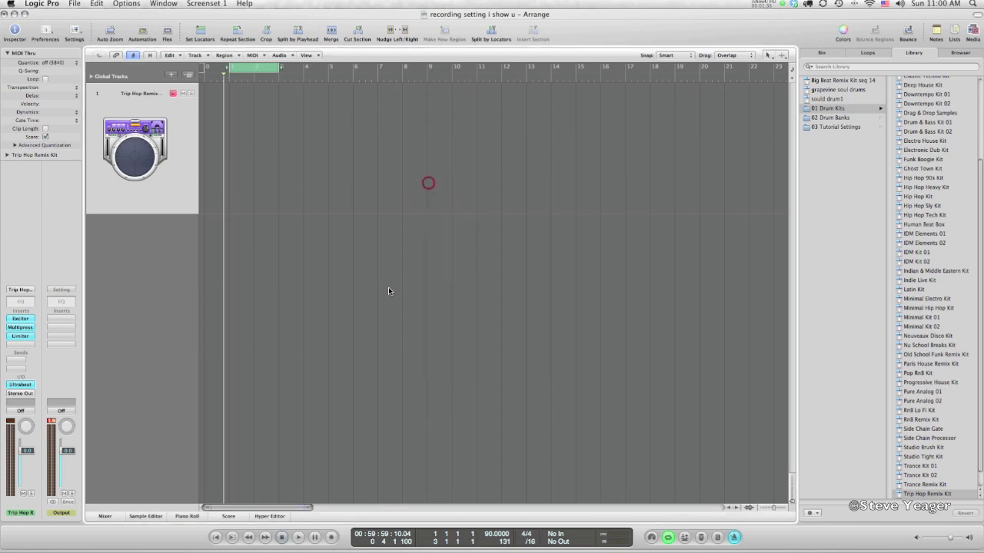
right_click(331, 537)
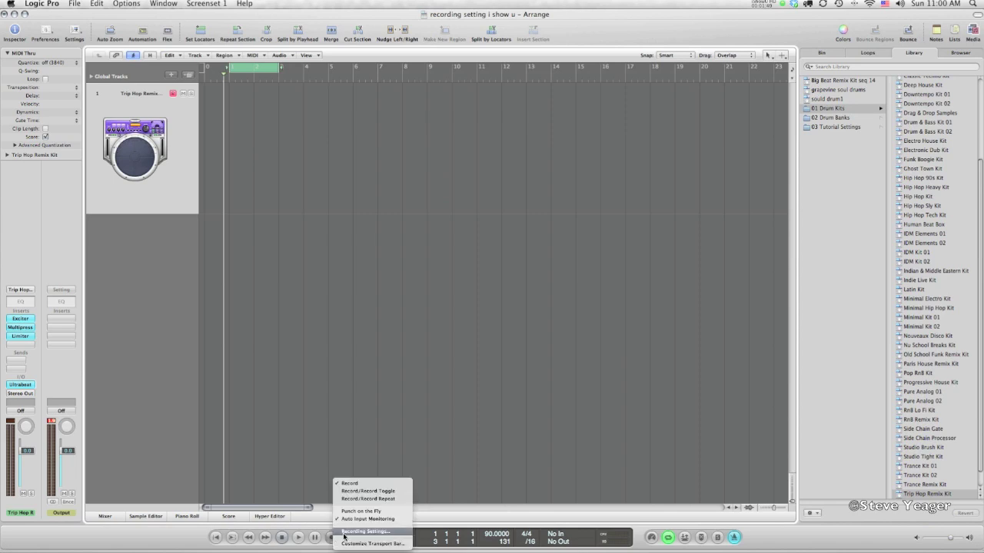
left_click(355, 531)
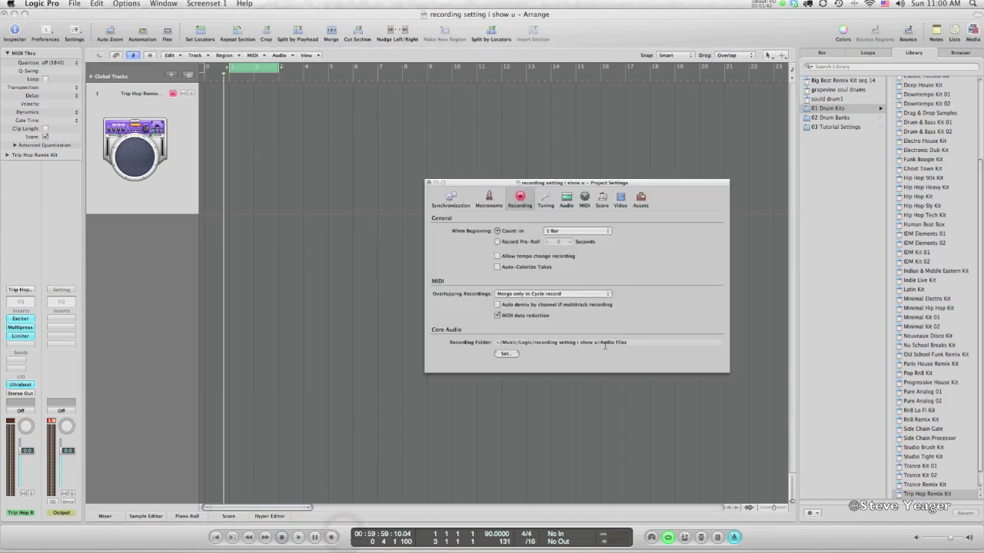
left_click(429, 183)
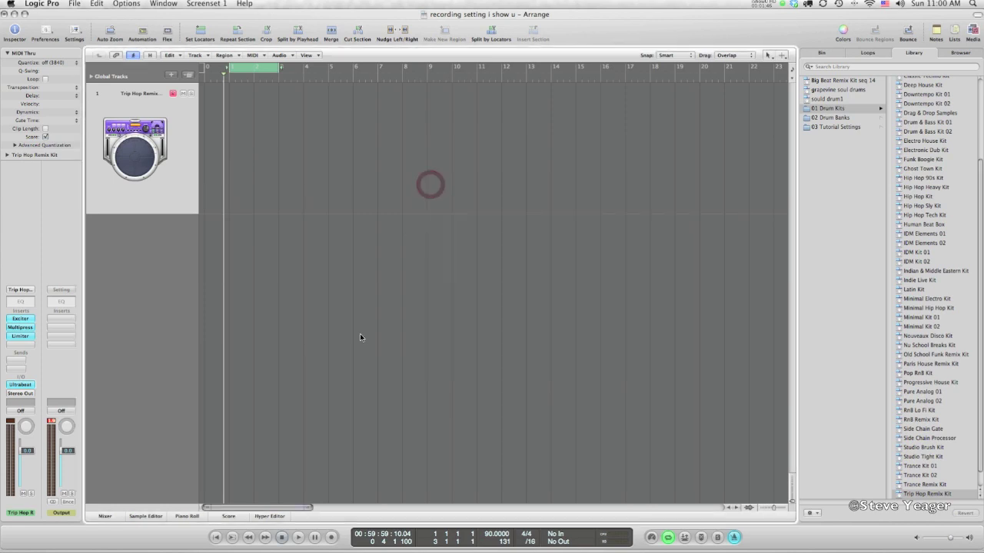
Step: Set the transport's record mode to Record/Record Repeat
right_click(331, 536)
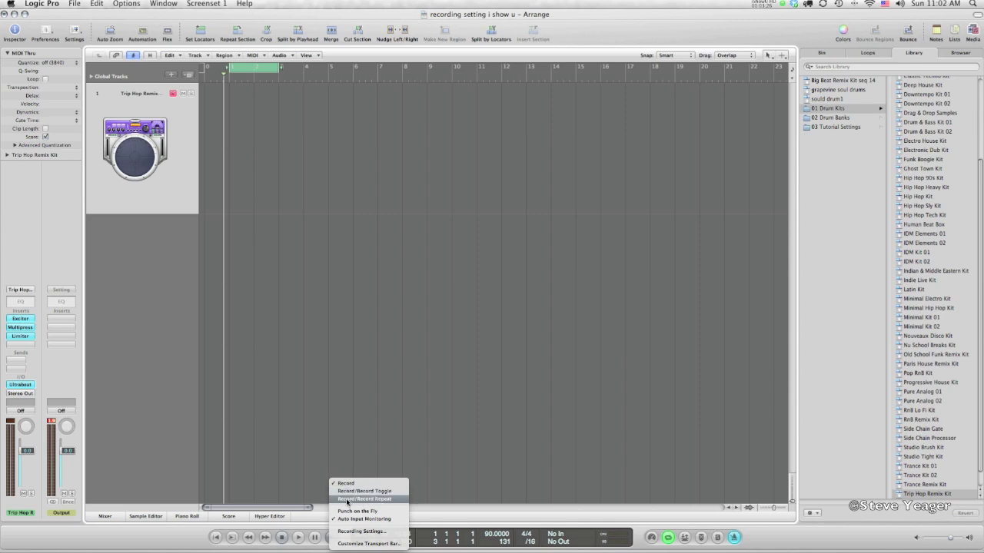
left_click(347, 500)
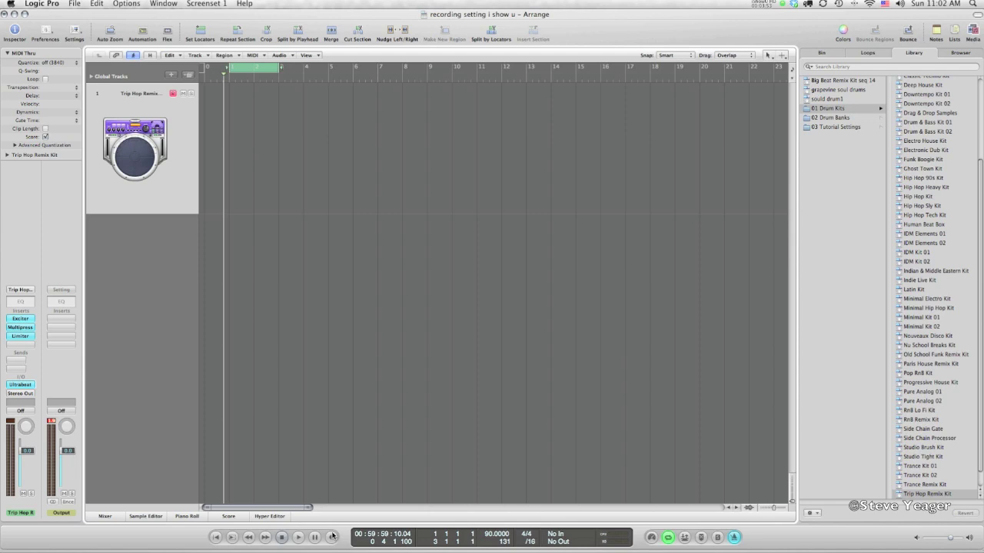
Step: Check the overlapping MIDI recordings options in the project's Recording settings, keeping Merge only in Cycle record, and close the settings
right_click(332, 535)
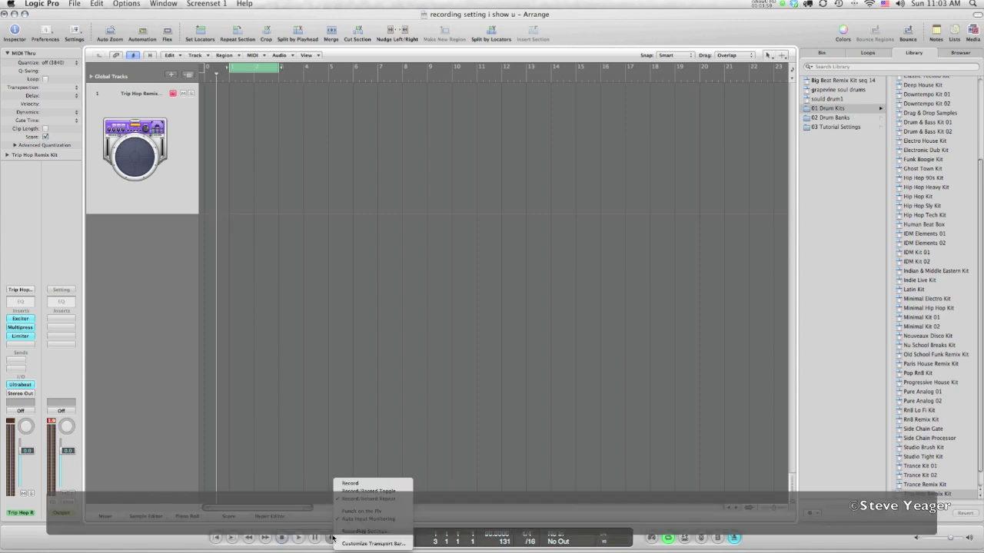
left_click(366, 531)
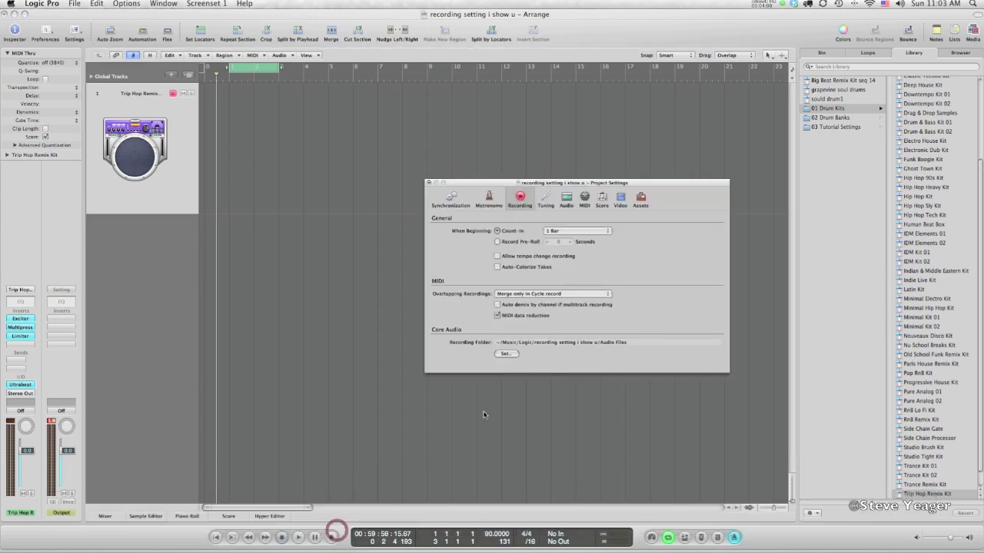
left_click(556, 295)
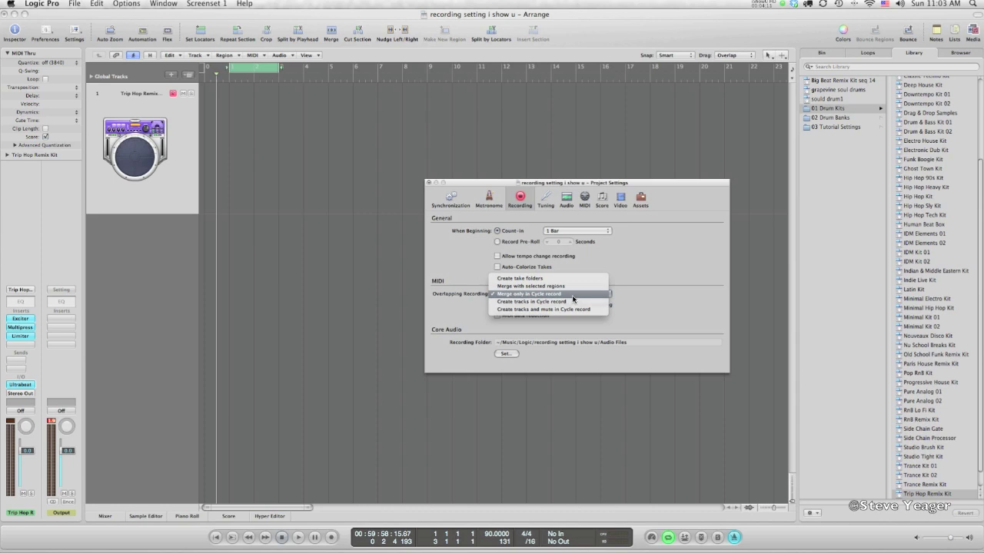
left_click(666, 299)
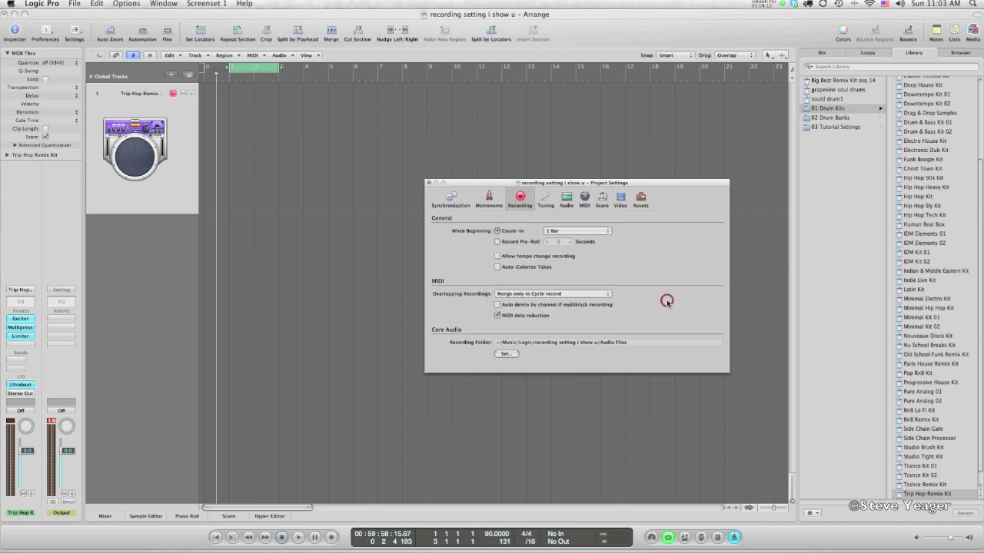
left_click(429, 184)
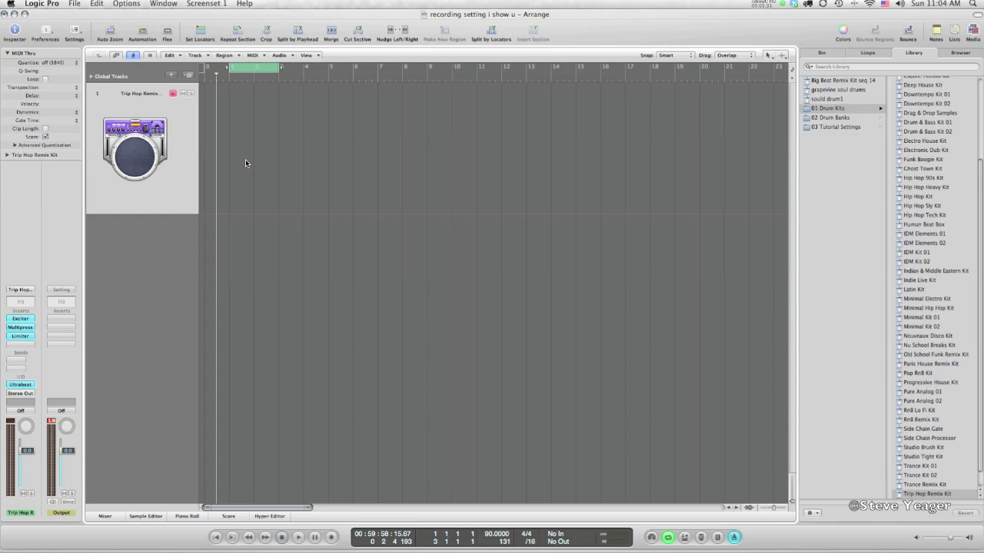
Step: Record a two-bar drum pattern within the cycle area on the drum kit track and stop the recording
key("r")
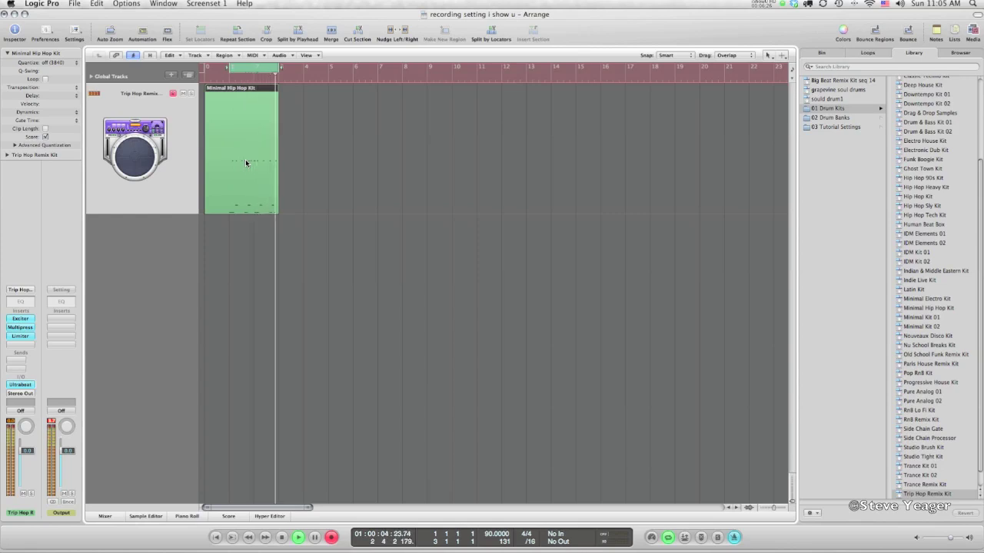
key("space")
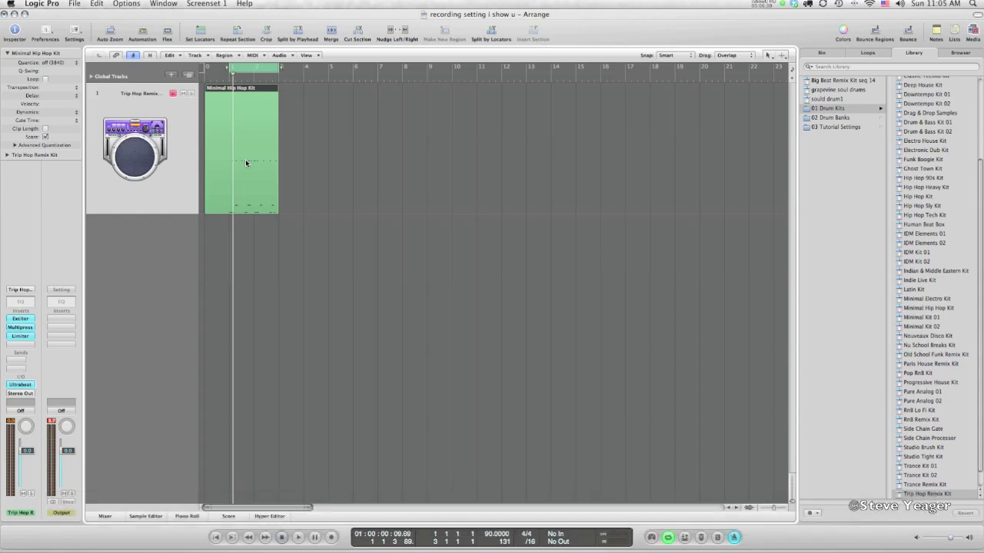
Step: Open the recorded drum region in the Piano Roll and zoom out vertically to look over all its notes
double_click(246, 163)
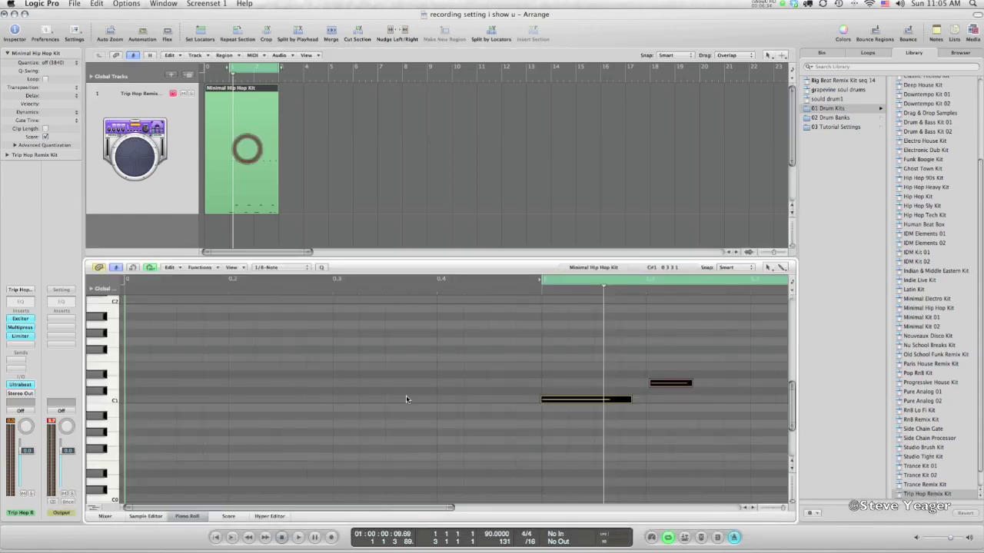
left_click(405, 396)
scroll(405, 396, "right", 5)
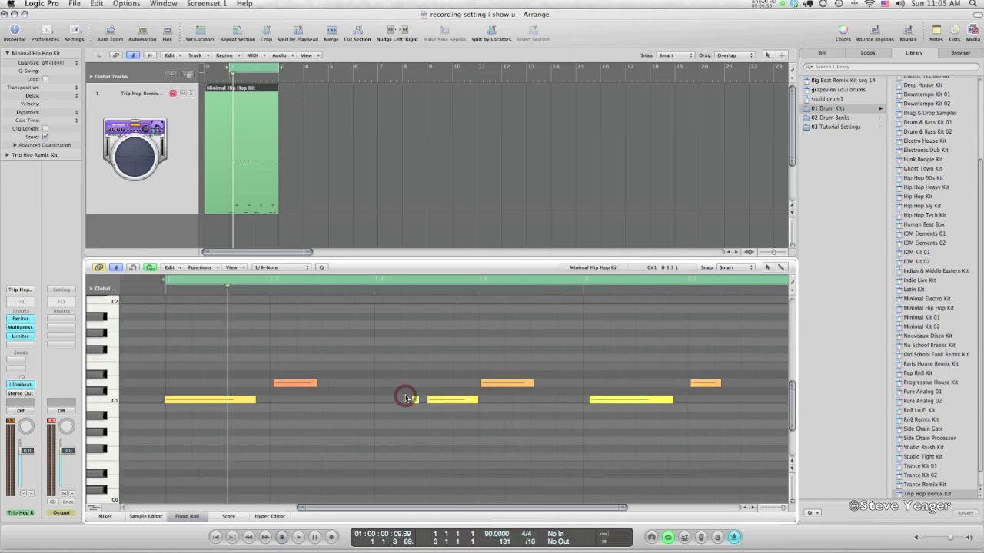
left_click(792, 498)
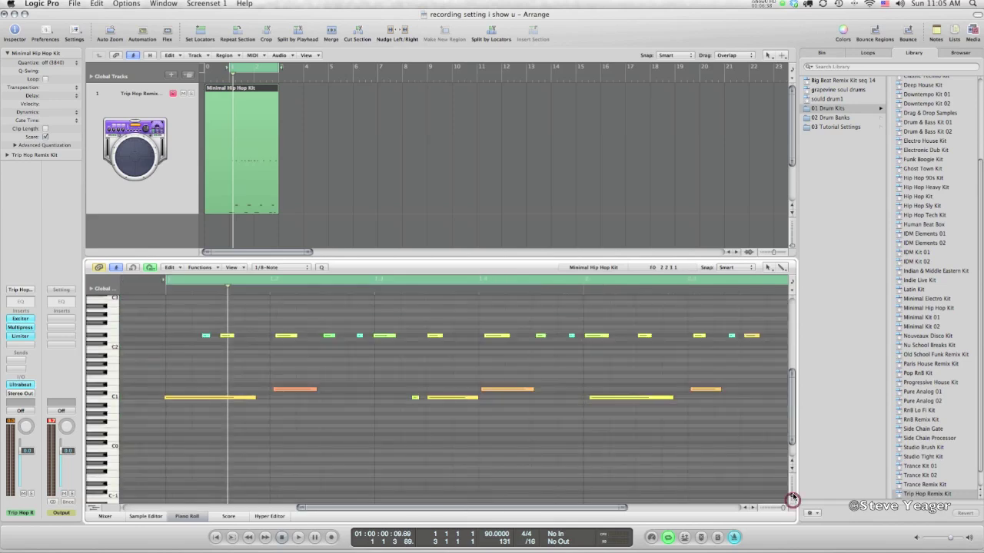
scroll(500, 427, "right", 3)
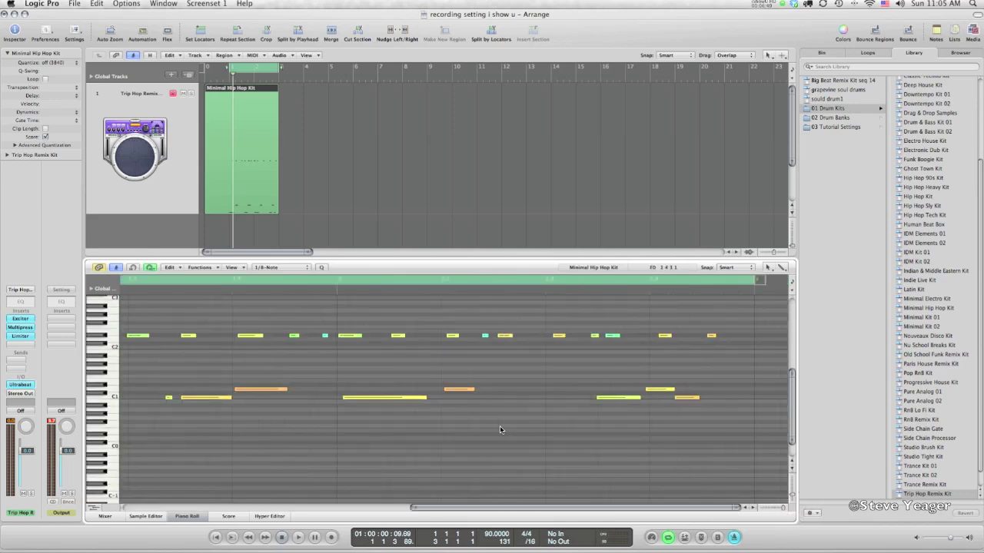
scroll(500, 426, "left", 3)
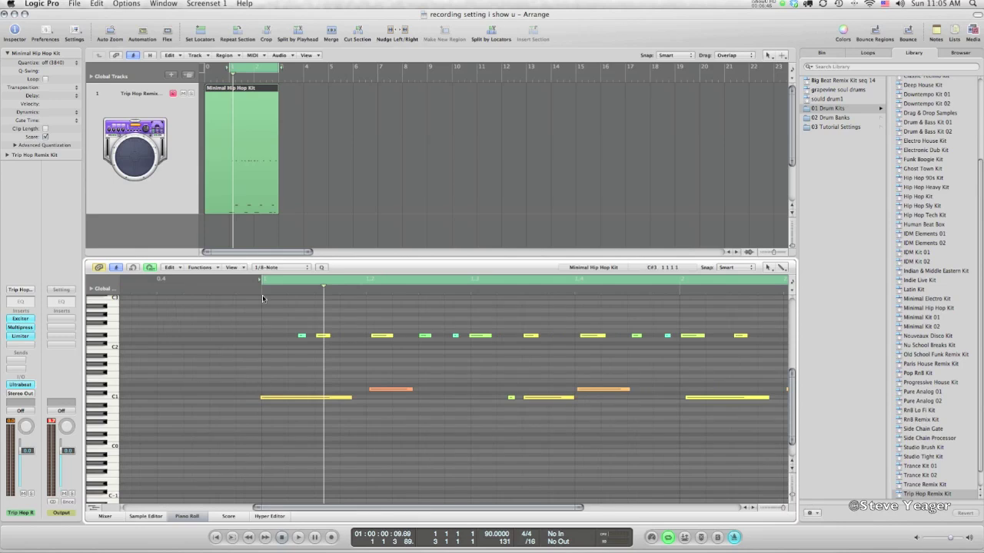
Step: Play the pattern briefly and magnify the first C1 note to examine its start against the bar line
key("space")
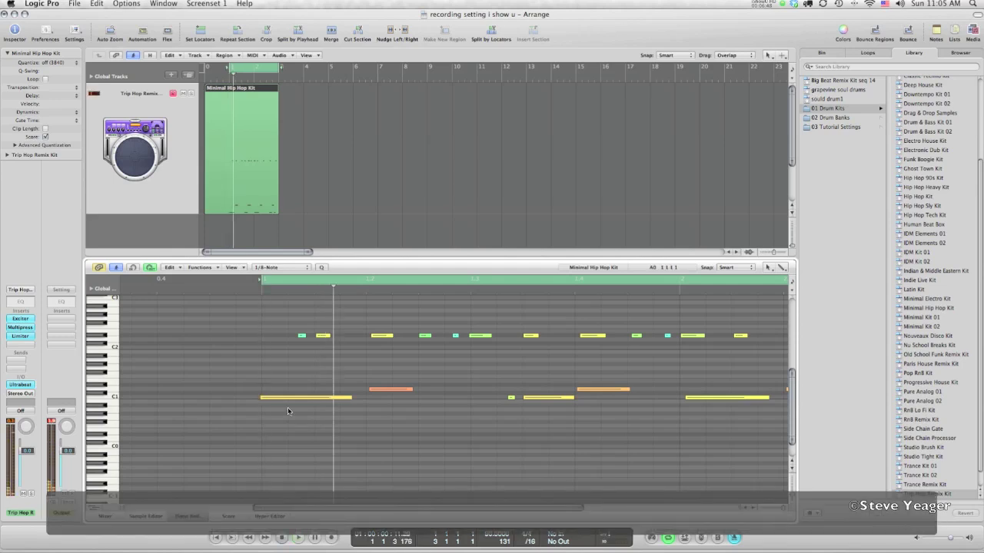
left_click_drag(239, 380, 309, 426)
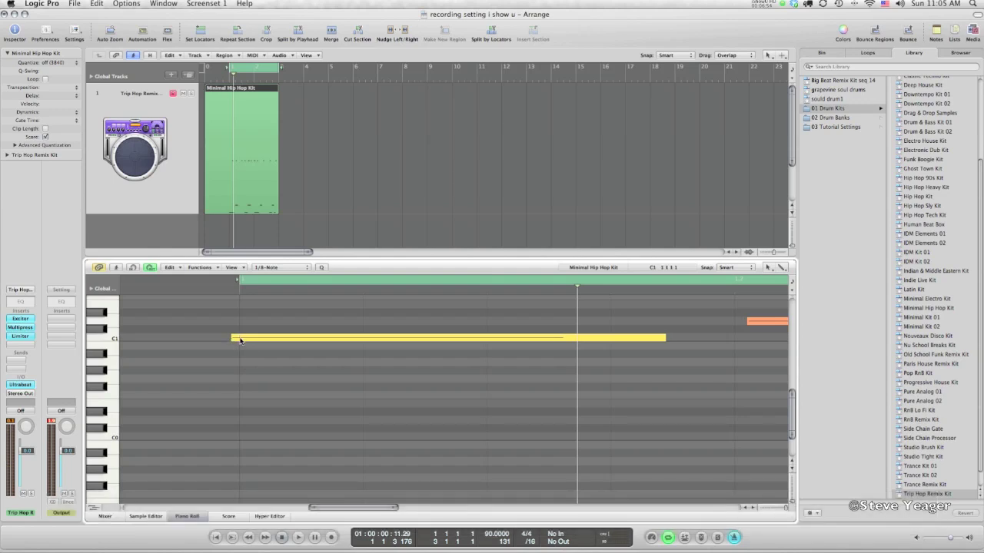
left_click(252, 364, "ctrl+alt")
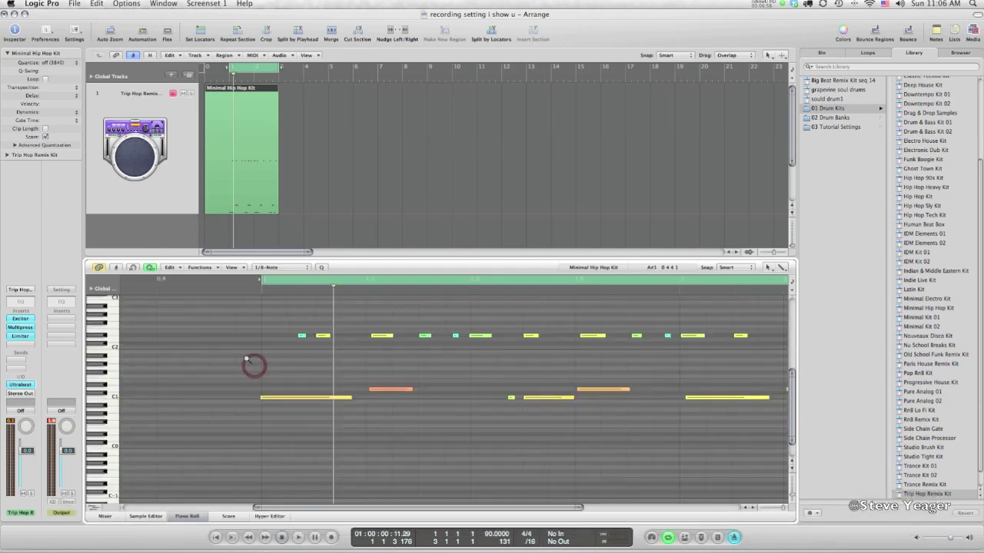
Step: Select all the C1 notes in the Piano Roll and quantize them to 1/16-Note
left_click(106, 398)
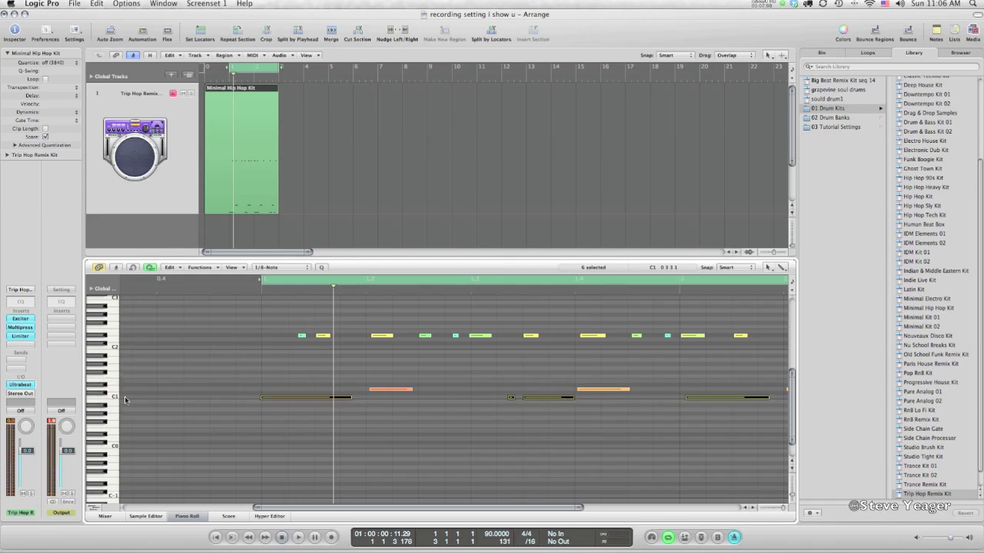
scroll(328, 412, "left", 5)
scroll(327, 412, "left", 5)
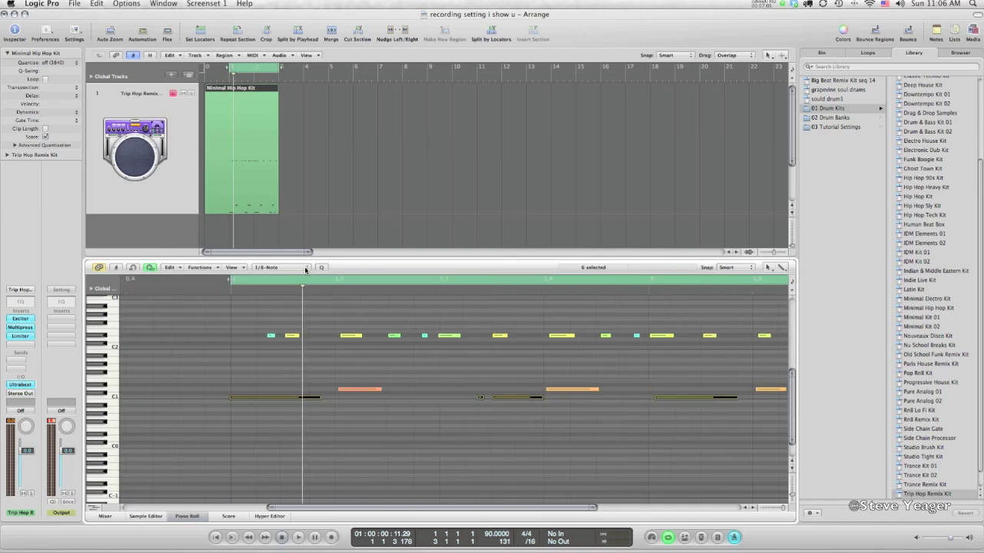
left_click(305, 269)
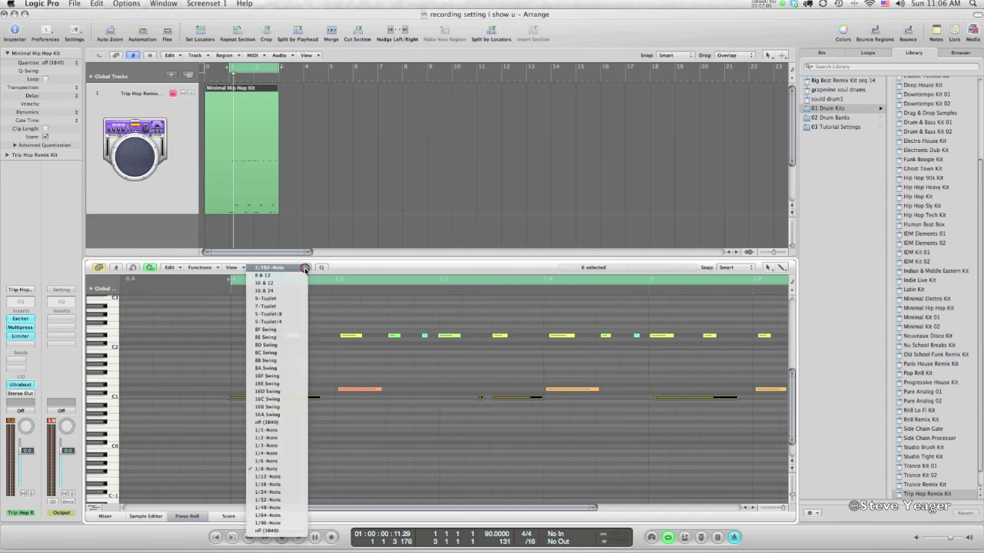
left_click(285, 484)
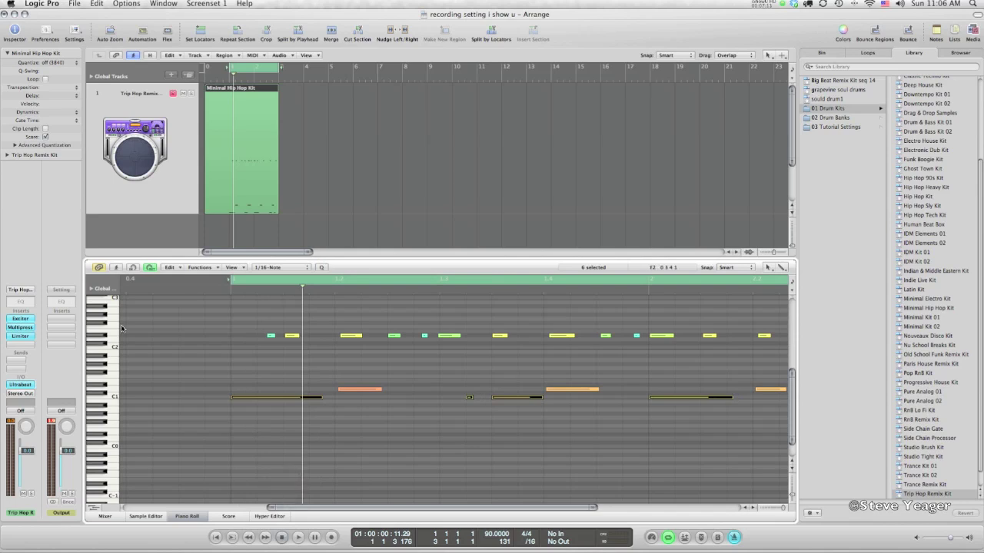
Step: Quantize the row of notes just above C2 to 1/16-Note and the row just above C1 to 1/4-Note
left_click(103, 338)
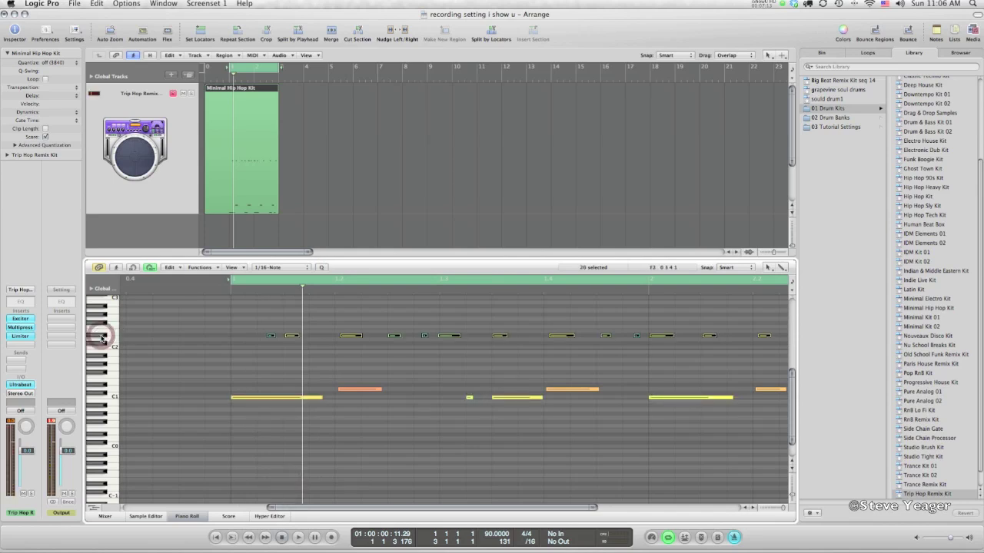
left_click(322, 268)
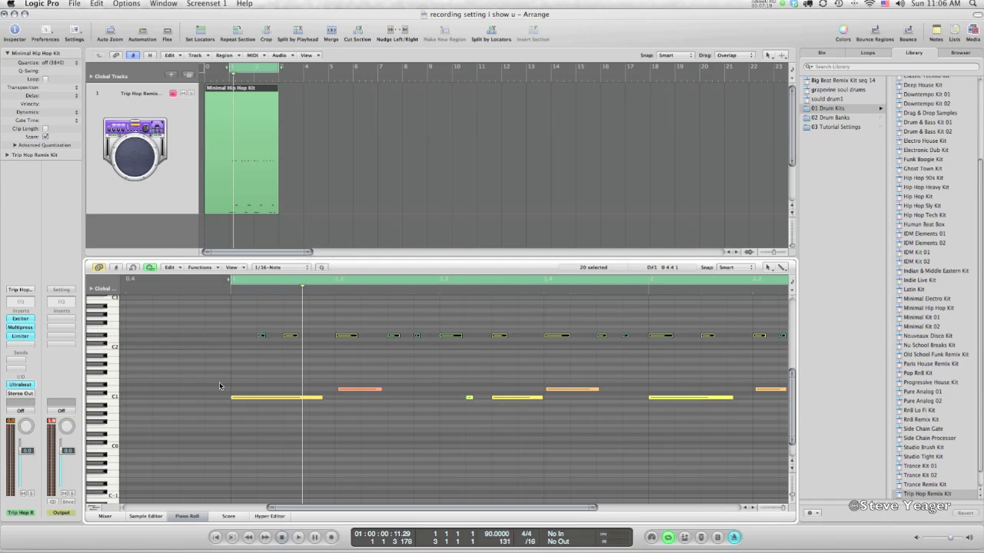
left_click(110, 390)
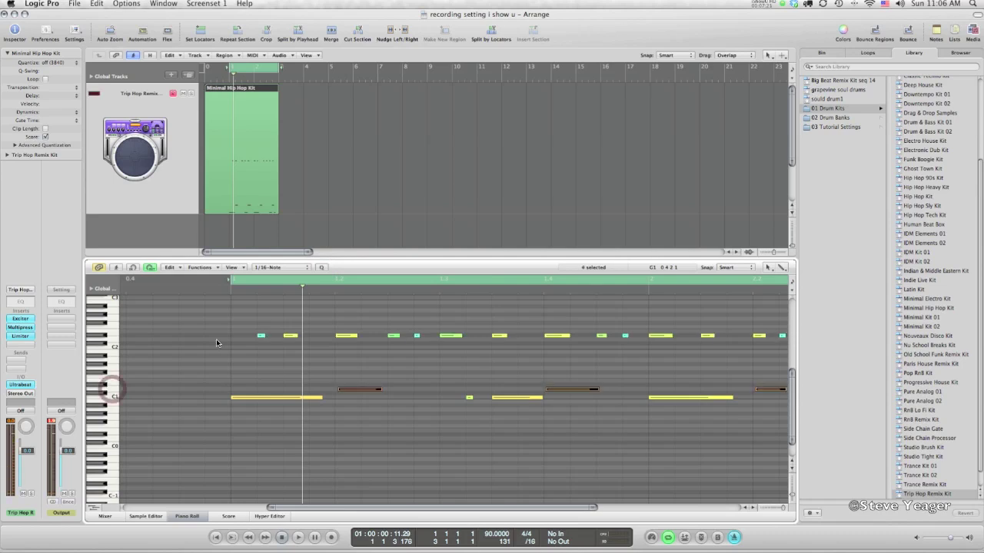
left_click(296, 269)
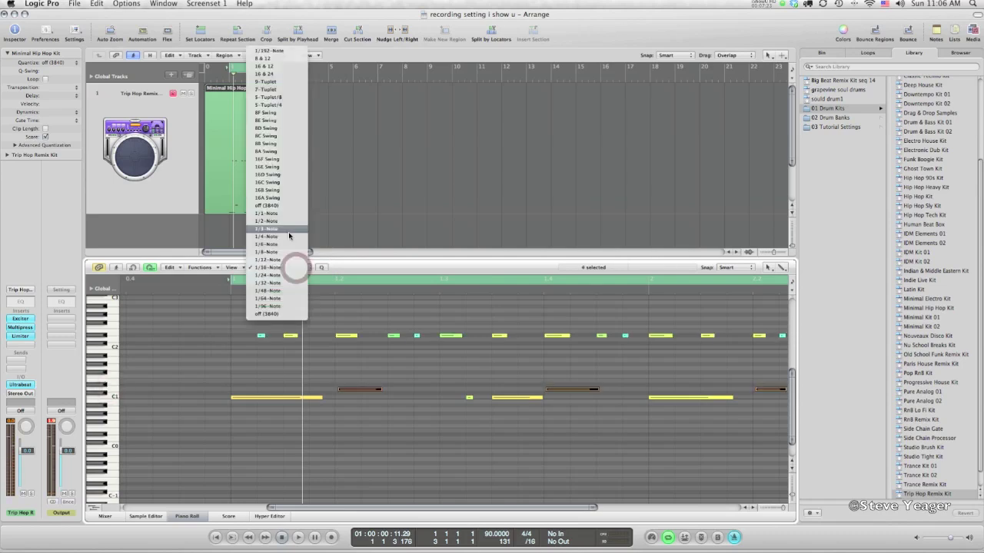
left_click(289, 235)
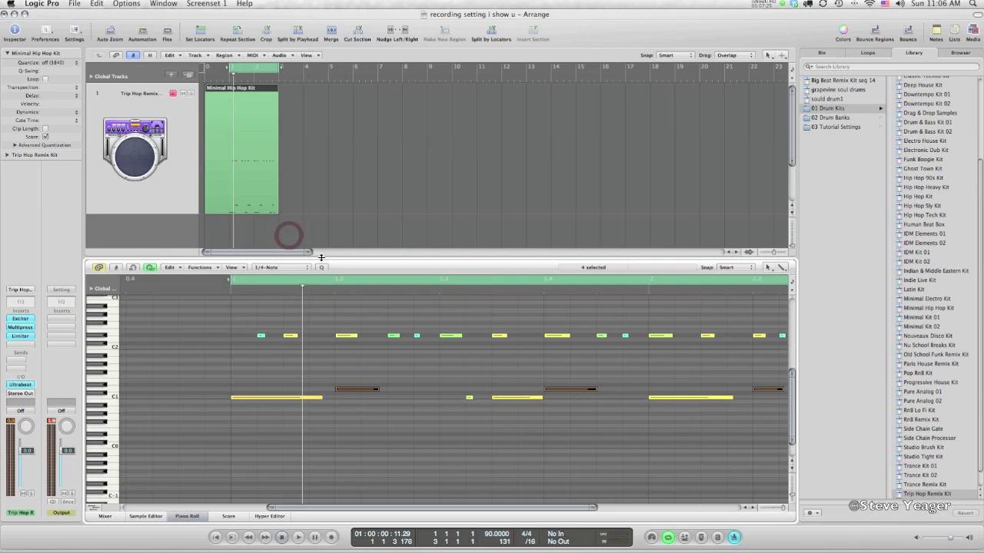
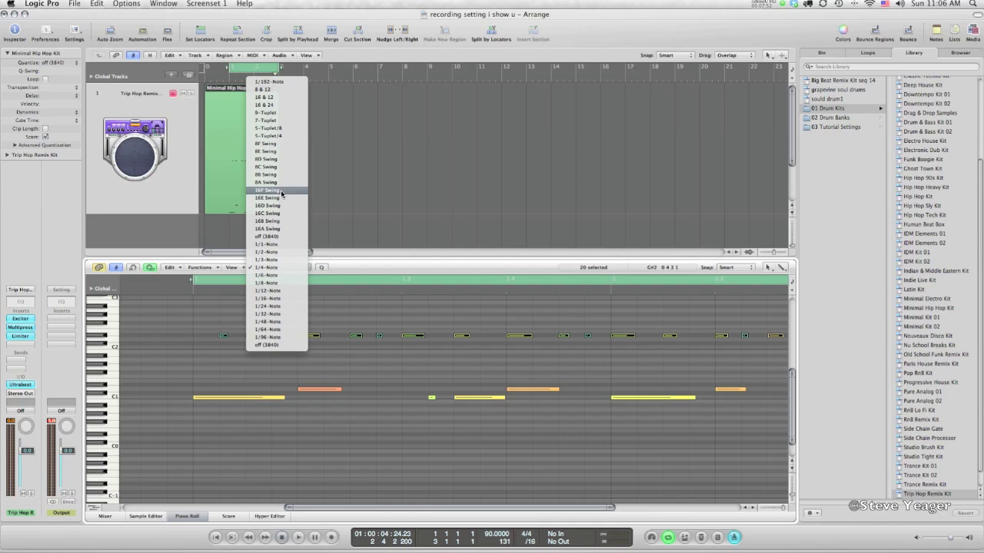
Step: Try 16F Swing on the notes just above C2, change their quantization to 16E Swing, and play the pattern with each setting
left_click(281, 190)
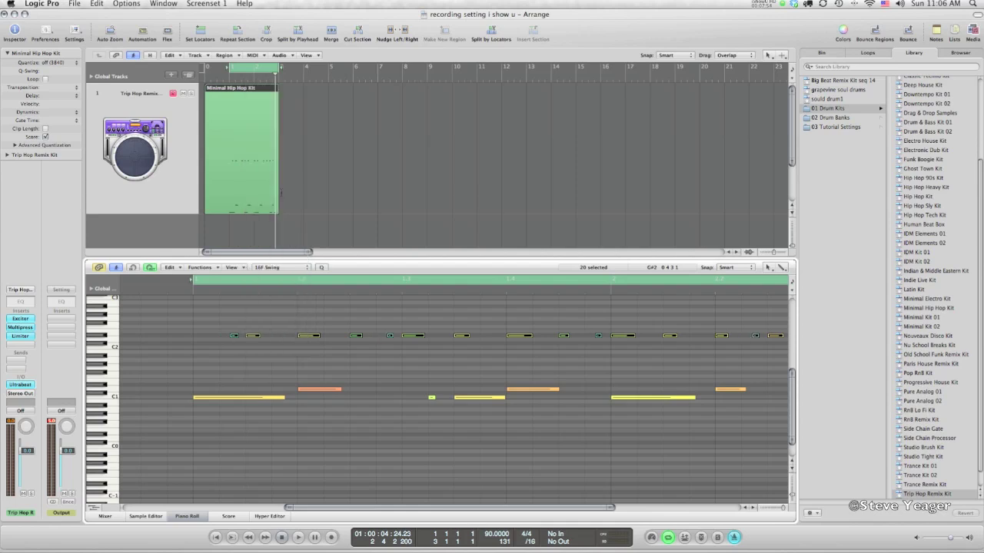
key("space")
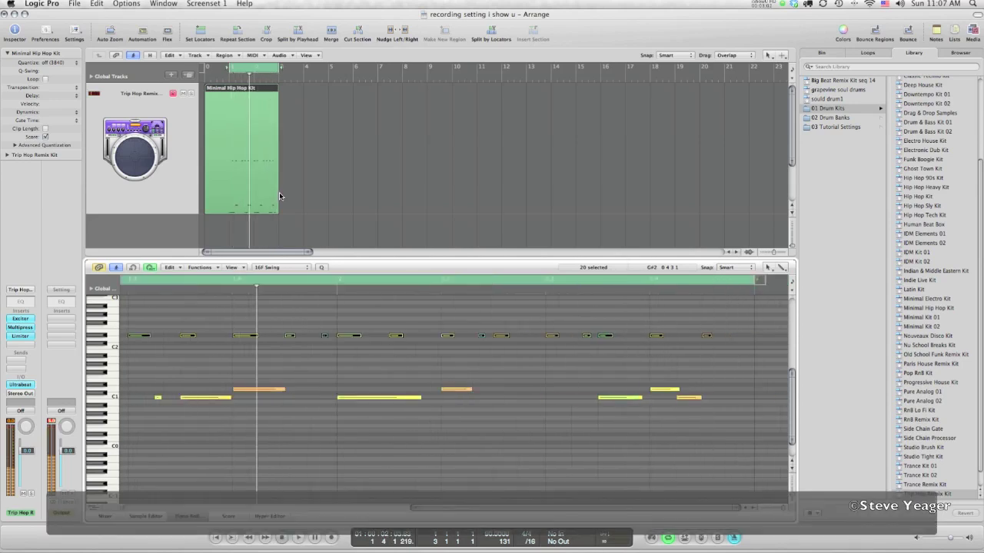
left_click(289, 267)
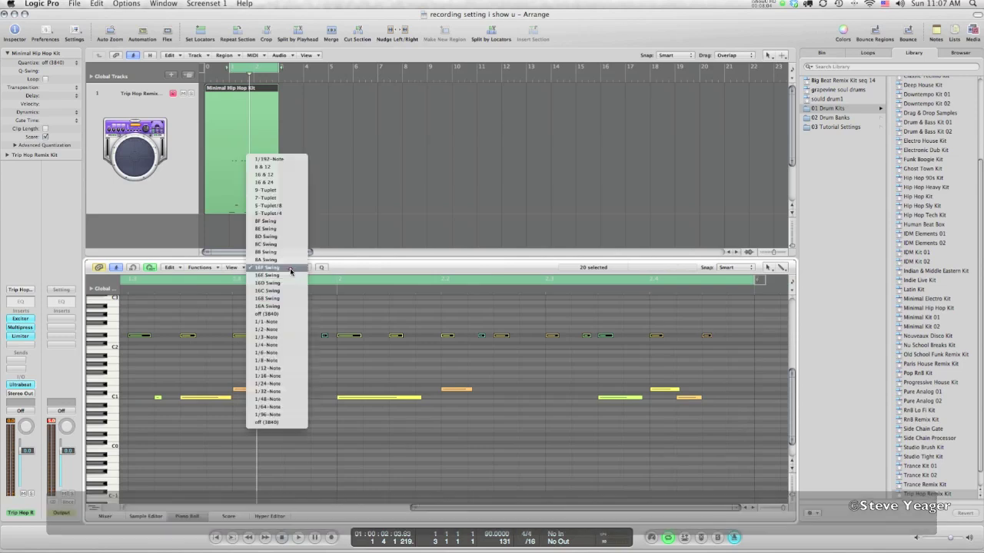
left_click(285, 275)
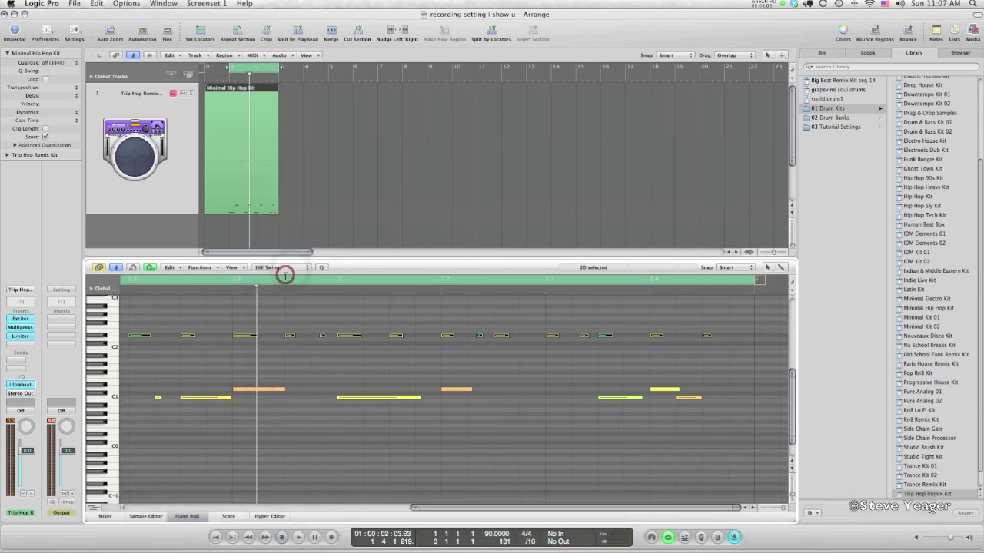
key("space")
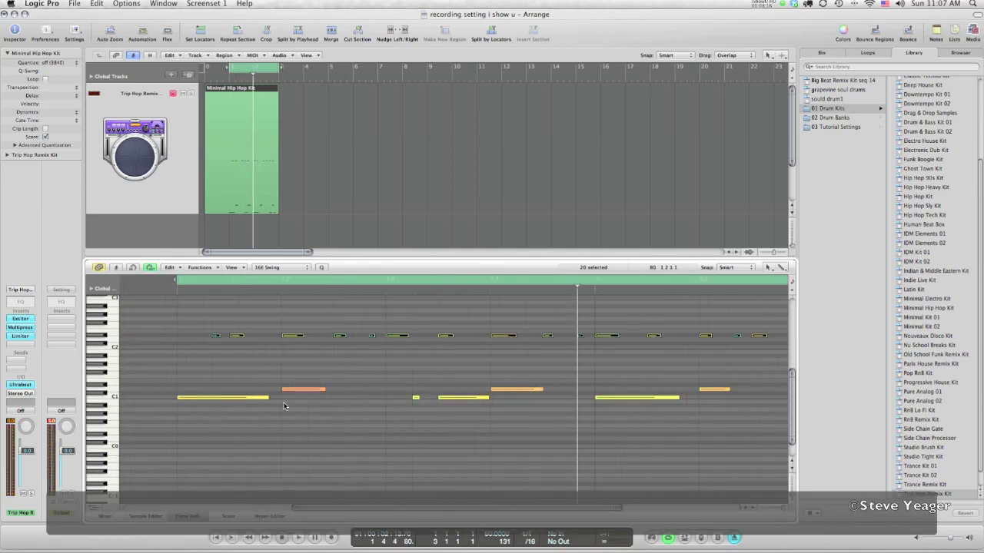
Step: Quantize only the short C1 note after beat 1.3 with 16E Swing and play the pattern
left_click(113, 398)
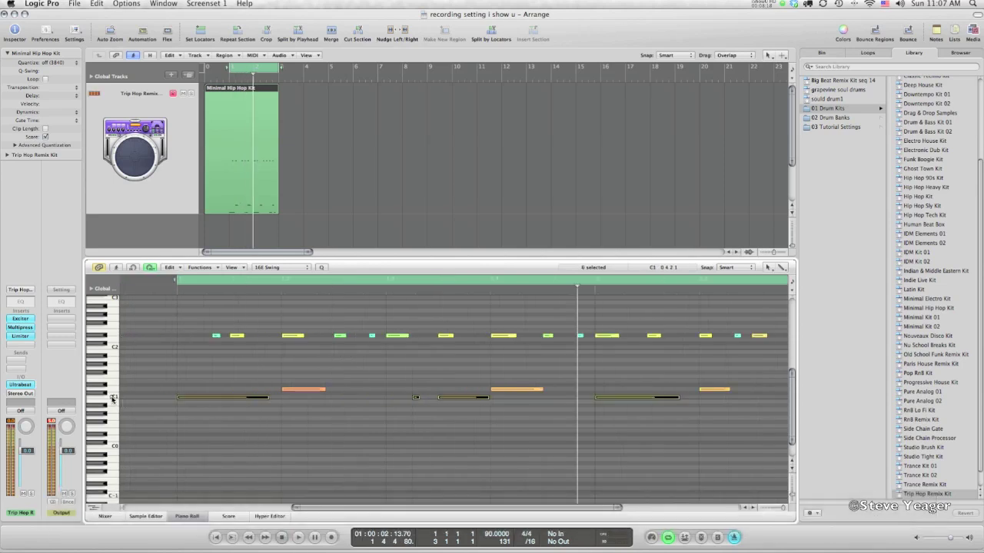
left_click(441, 415)
left_click_drag(402, 376, 428, 419)
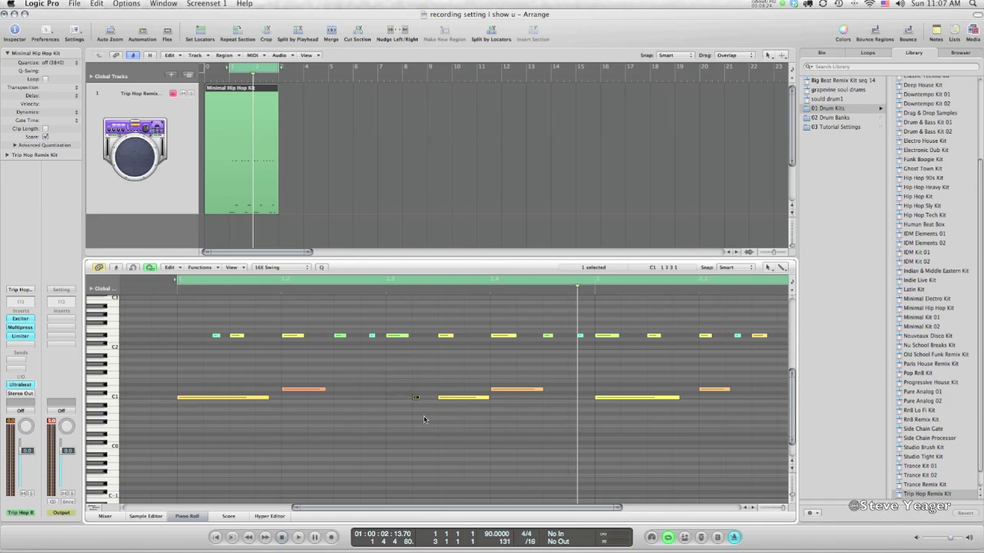
scroll(412, 426, "right", 5)
scroll(413, 425, "left", 5)
scroll(413, 426, "right", 4)
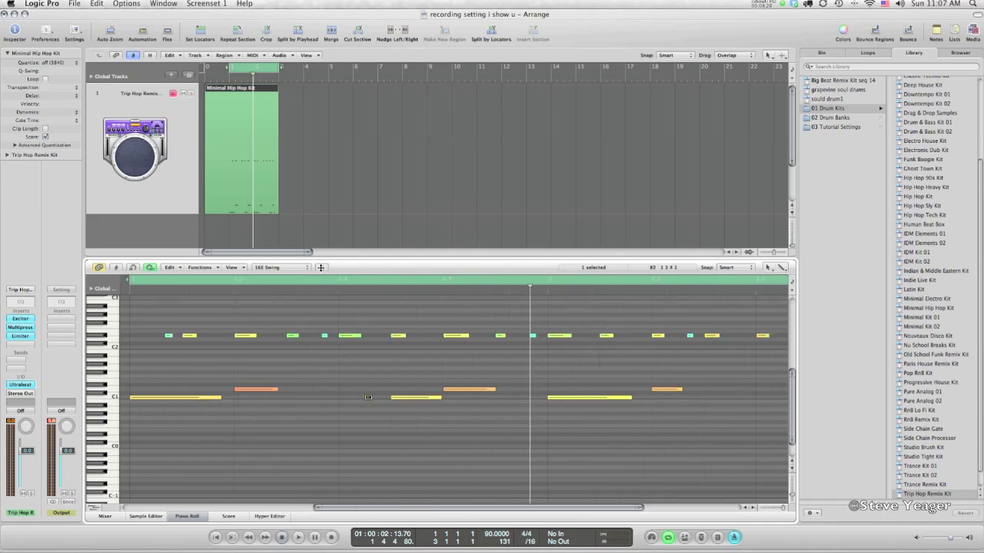
key("Return")
key("space")
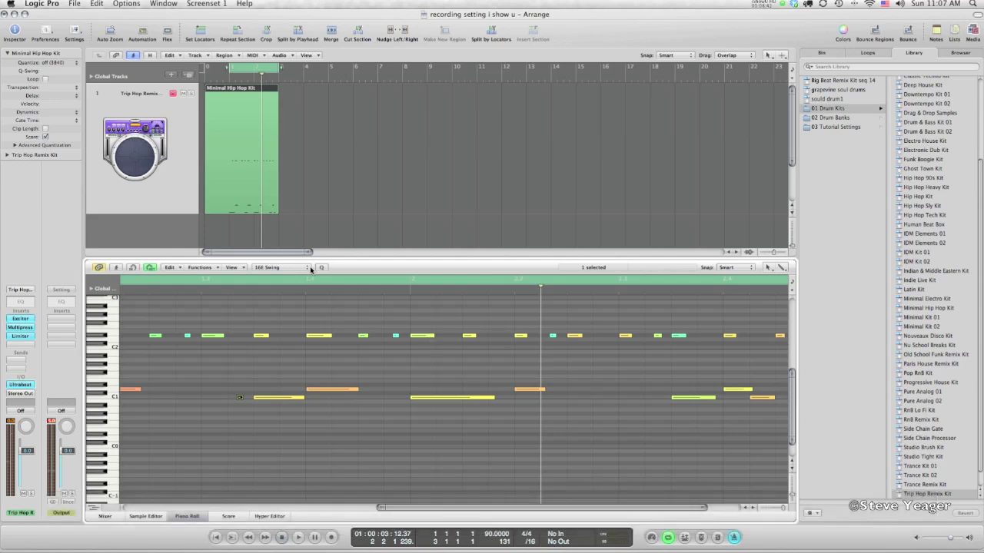
Step: Close the Piano Roll and trim the start of the drum region to bar 1
left_click(189, 518)
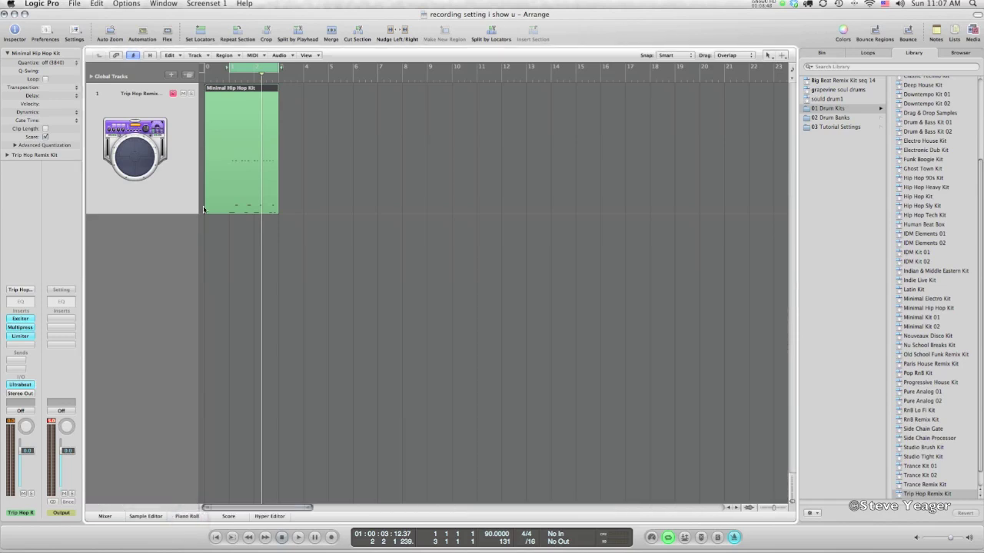
left_click_drag(206, 205, 229, 207)
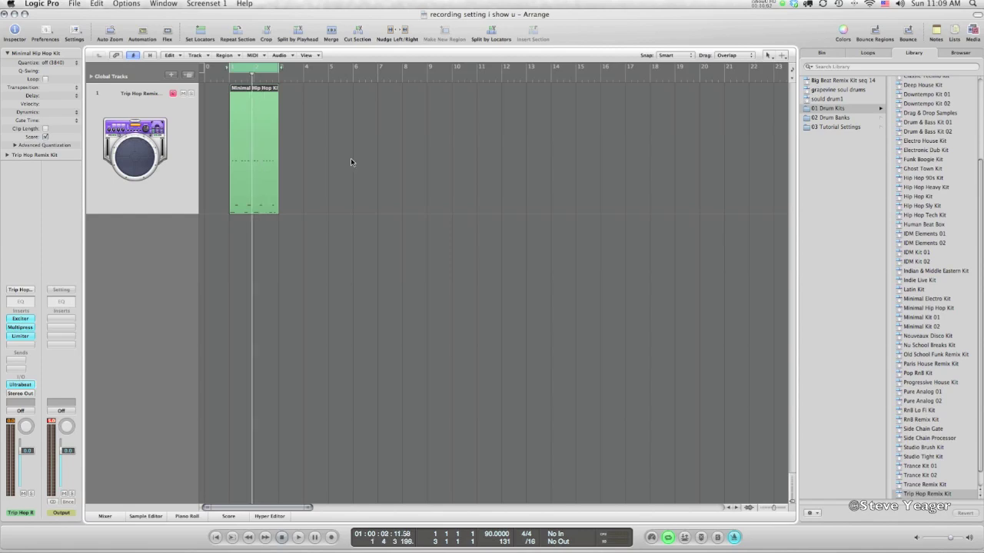
Step: Switch the drum track's Ultrabeat instrument to Multi Output (8xStereo, 8xMono) and move its window clear of the region
left_click(184, 177)
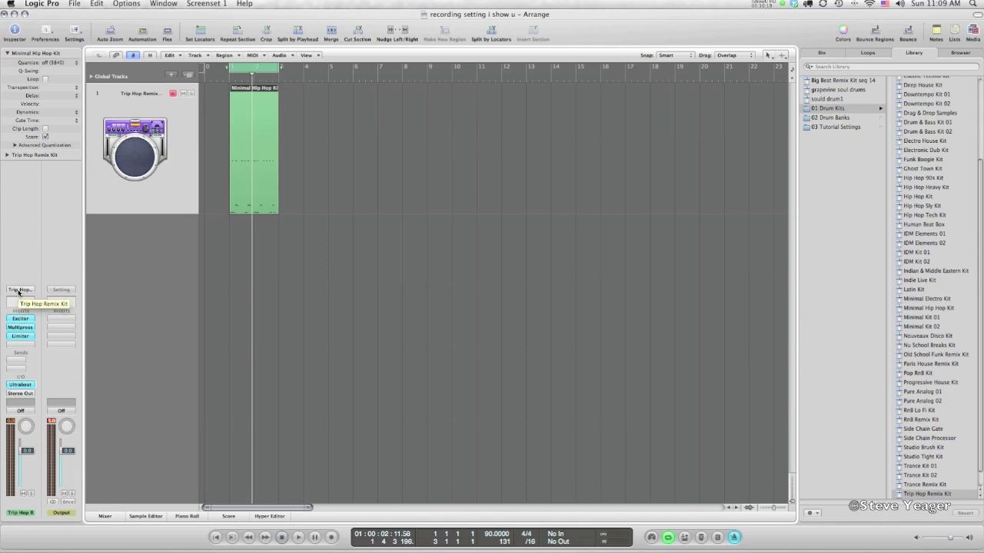
left_click(20, 384)
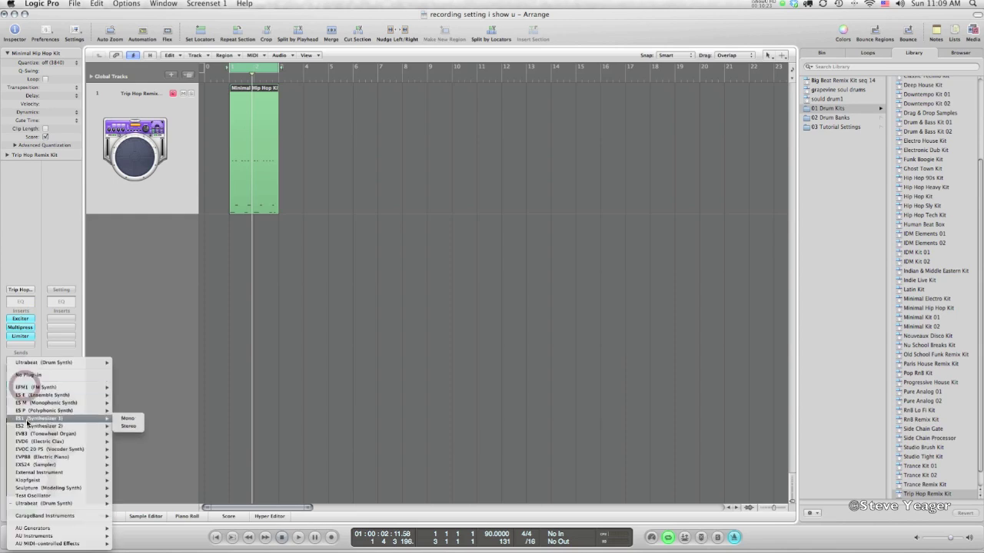
mouse_move(46, 503)
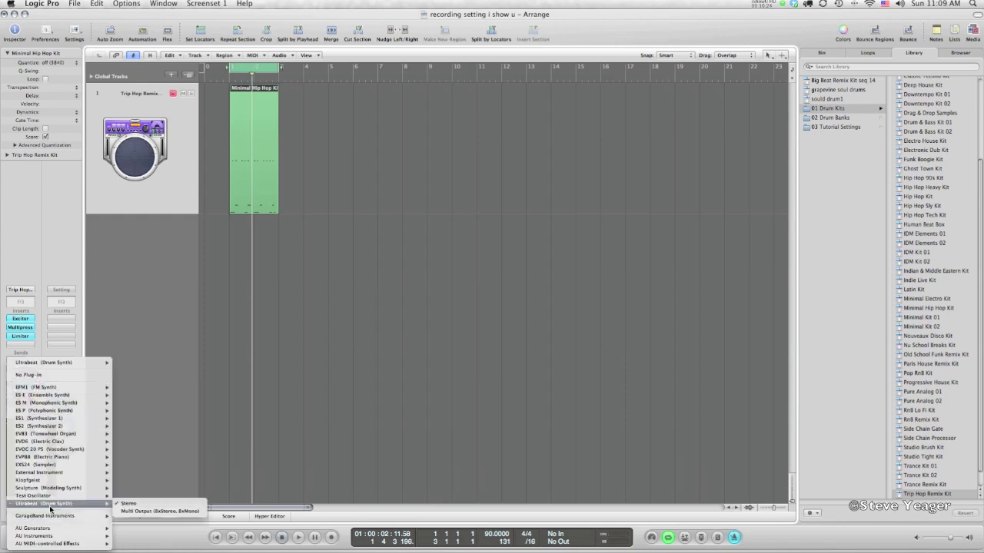
left_click(130, 512)
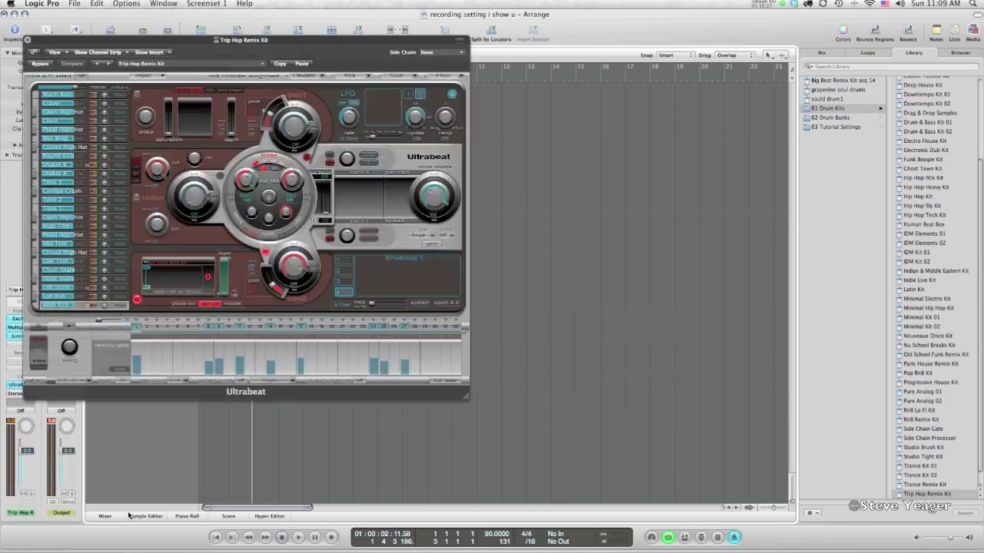
left_click_drag(128, 41, 459, 43)
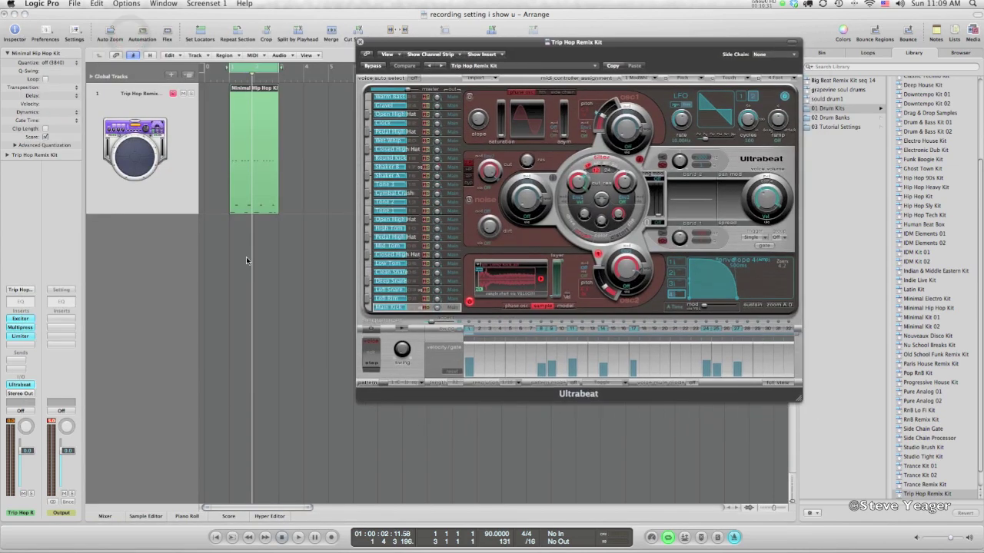
Step: Show the mixer and add three aux channels for Ultrabeat outputs 3-4, 5-6 and 7-8
key("x")
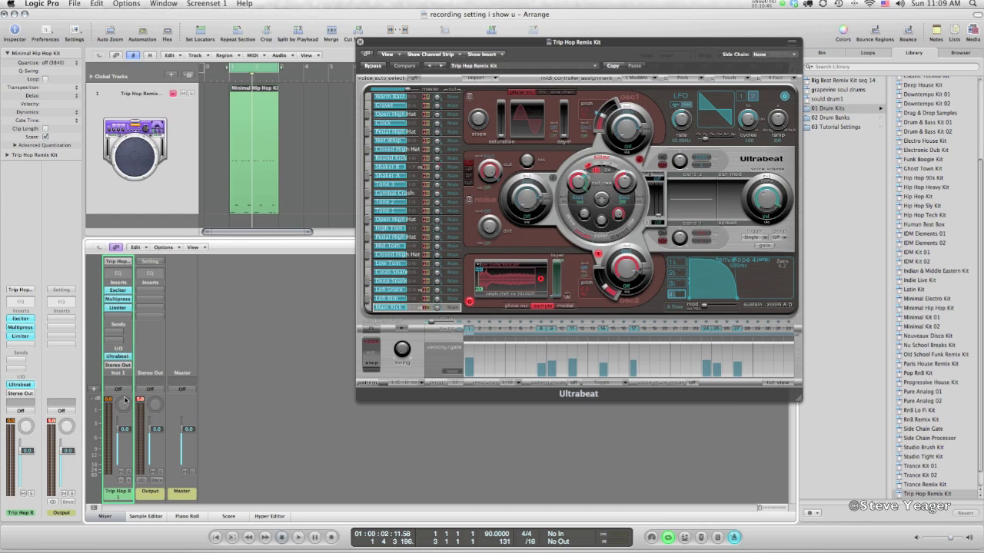
left_click(129, 483)
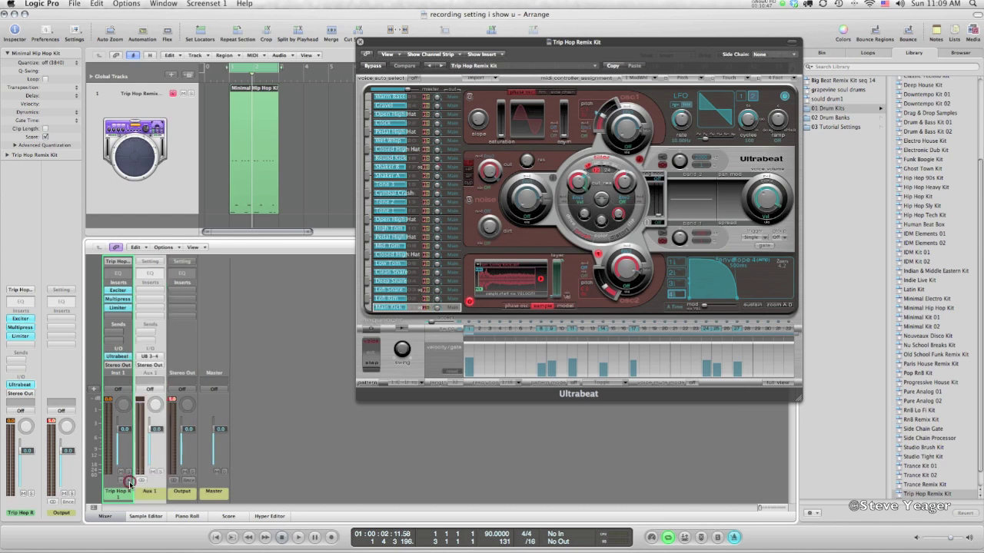
left_click(129, 483)
left_click(129, 482)
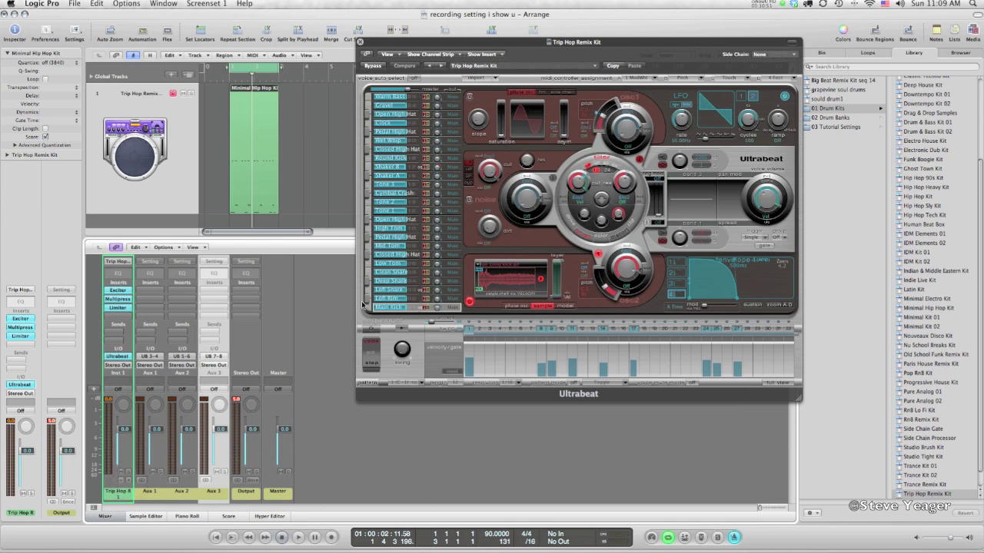
Step: Route Ultrabeat's Main Kick voice to output 3-4
left_click(454, 308)
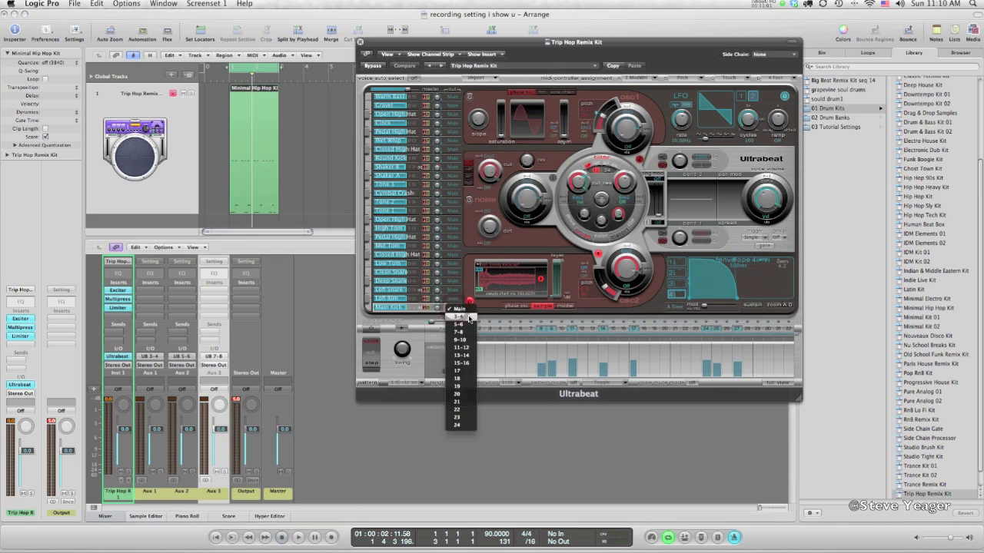
left_click(453, 309)
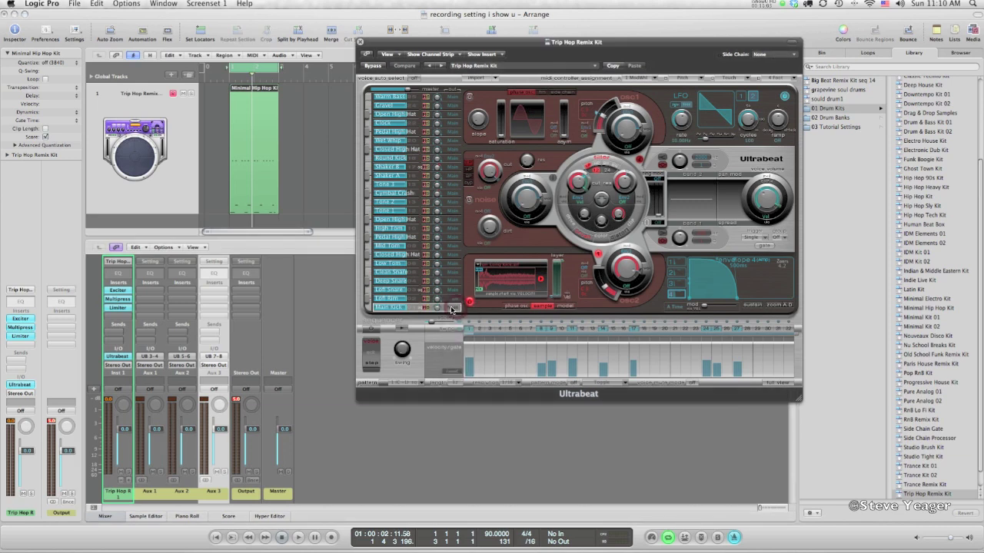
left_click(452, 309)
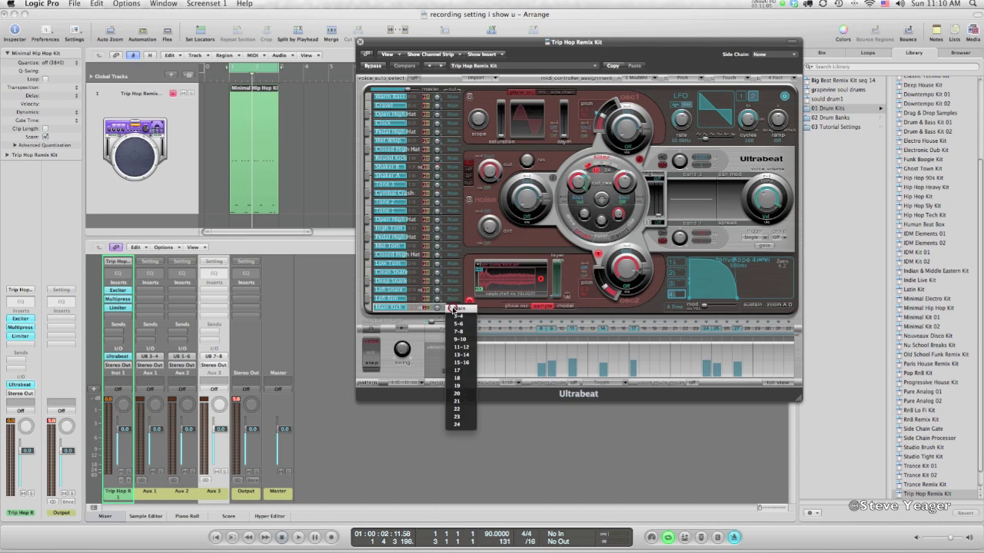
left_click(467, 318)
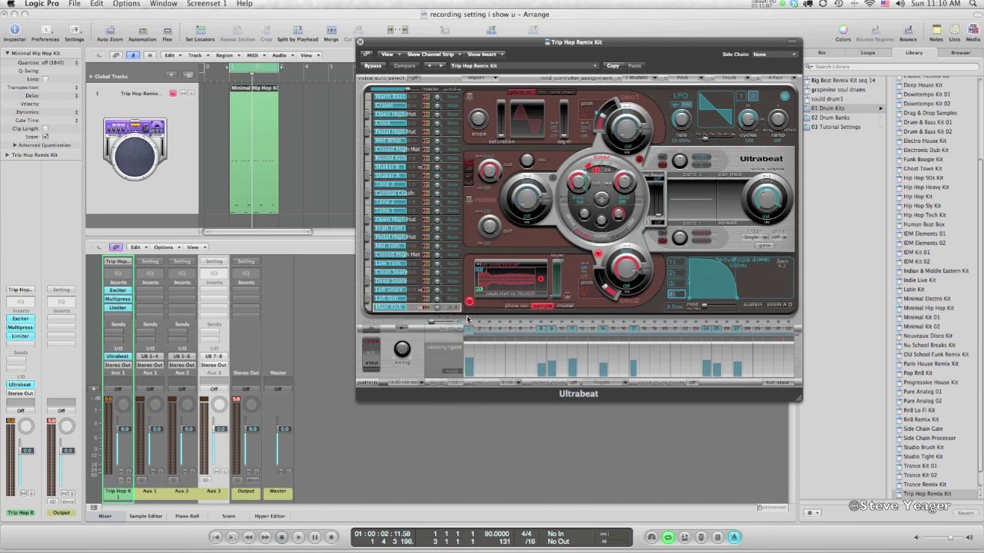
Step: Audition the Shaker A voice in Ultrabeat and route it to output 5-6
left_click(375, 177)
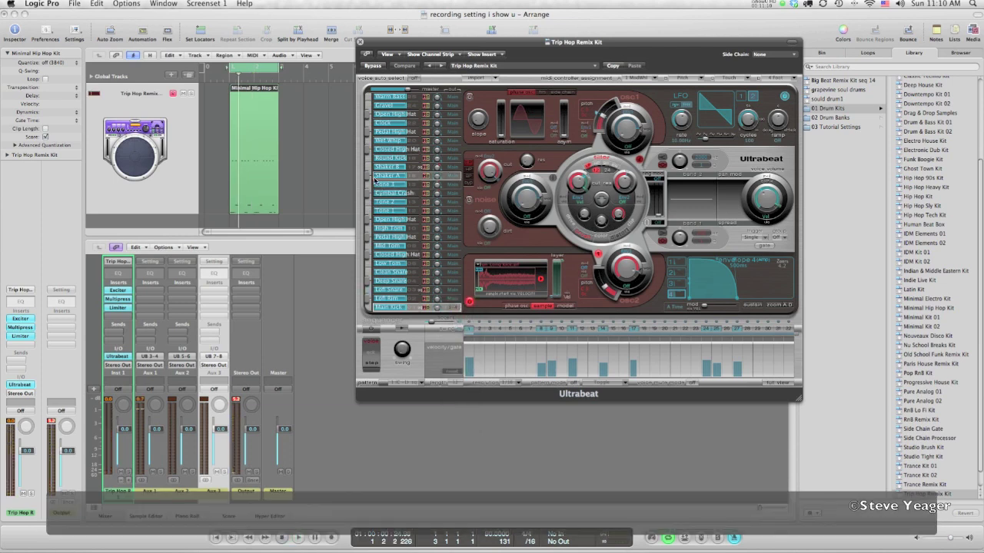
left_click(453, 176)
left_click(464, 194)
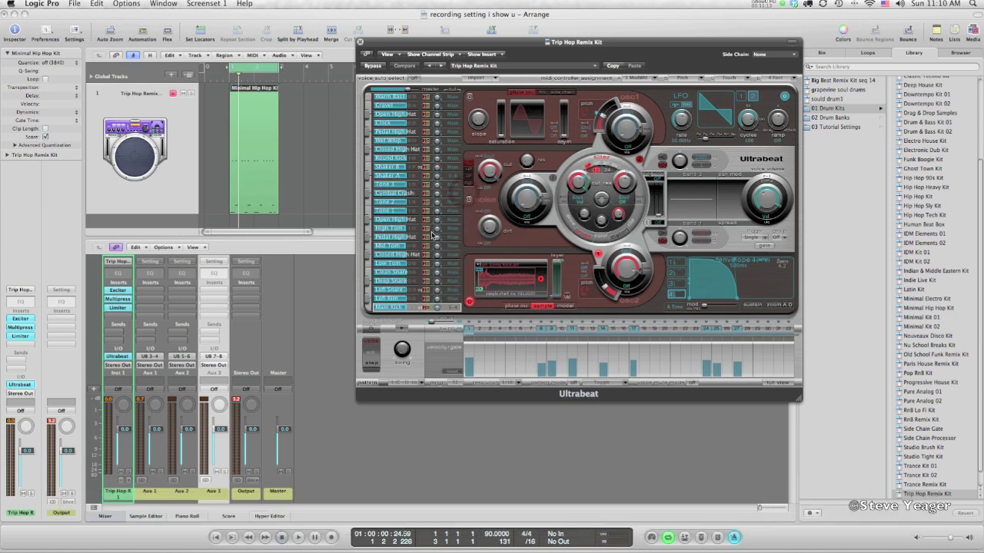
Step: Route the snare voice two rows above Main Kick to output 7-8 and play the pattern through the separate channels
left_click(391, 292)
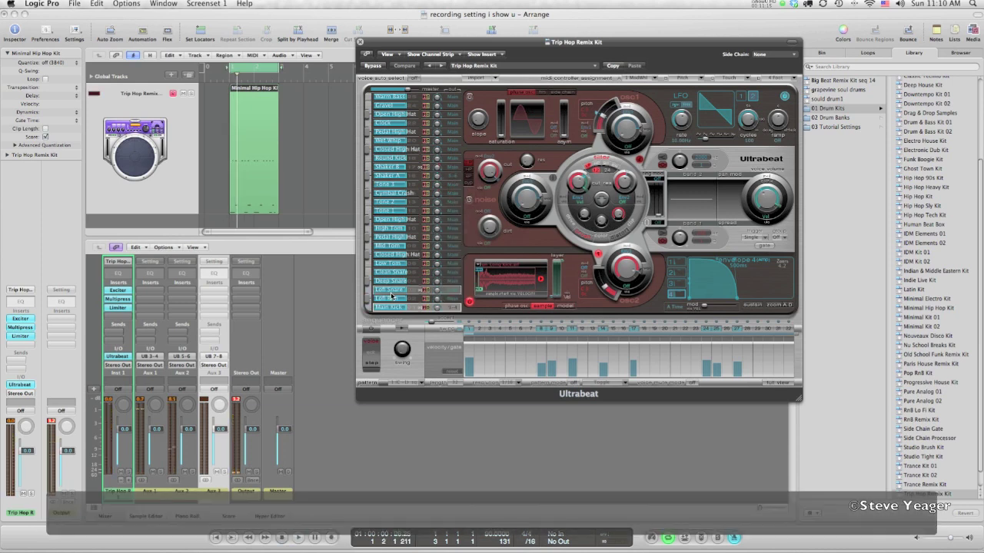
left_click(453, 290)
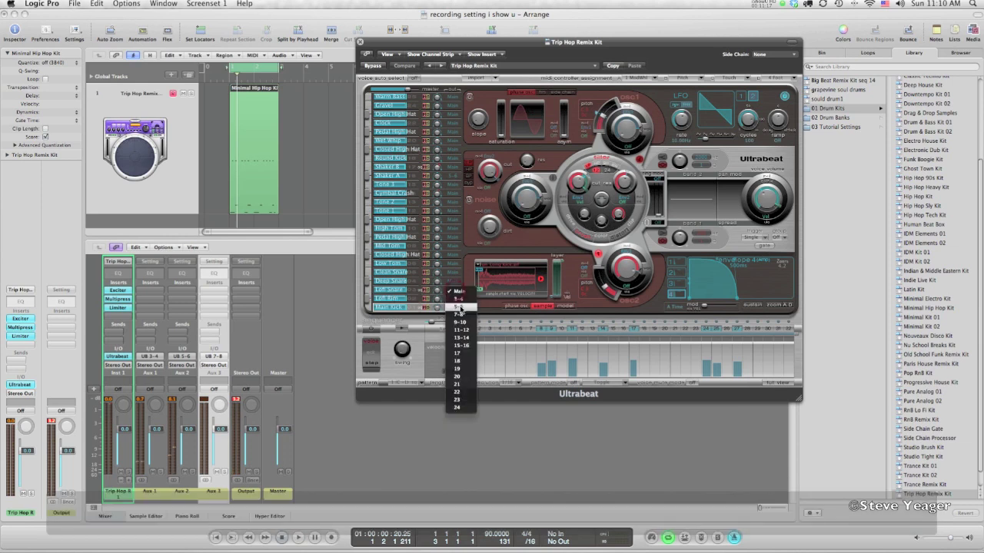
left_click(459, 315)
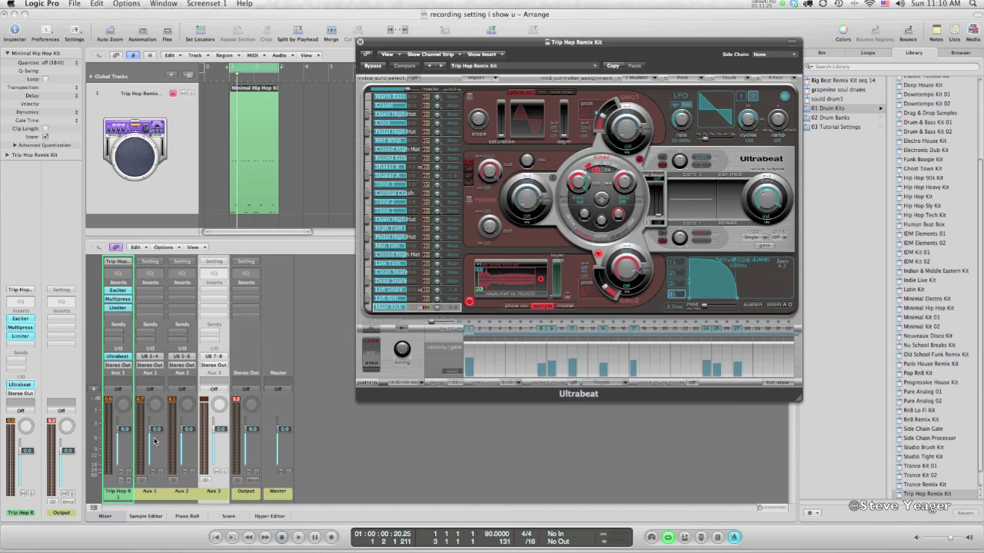
key("space")
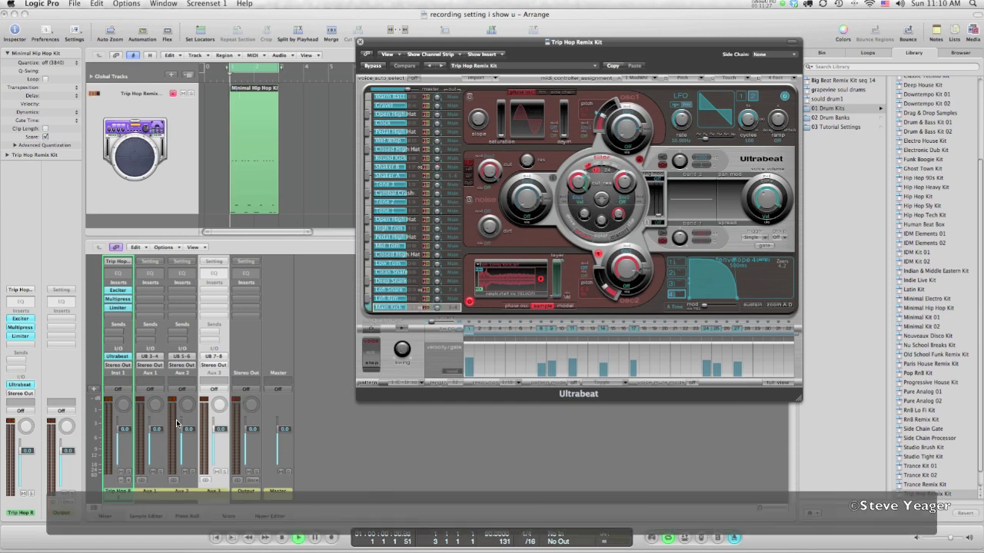